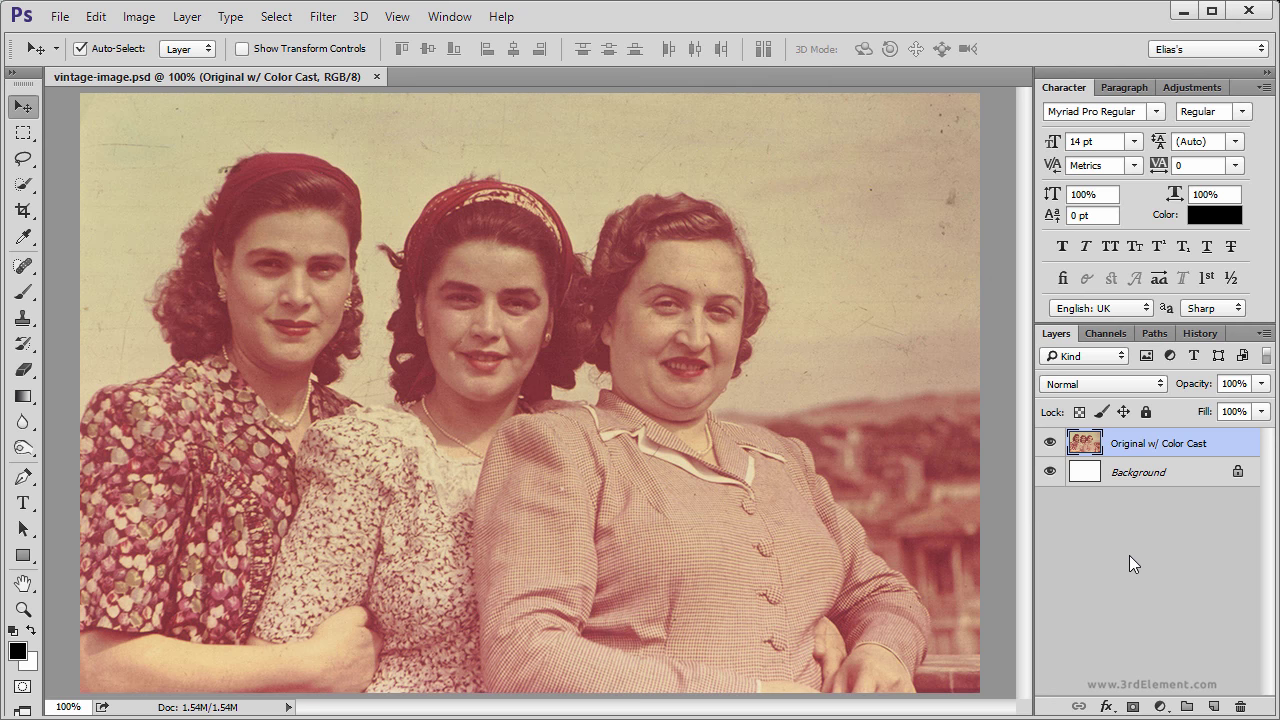
Step: Add a Levels adjustment layer above the photo
{"action": "left_click", "coordinate": [141, 17]}
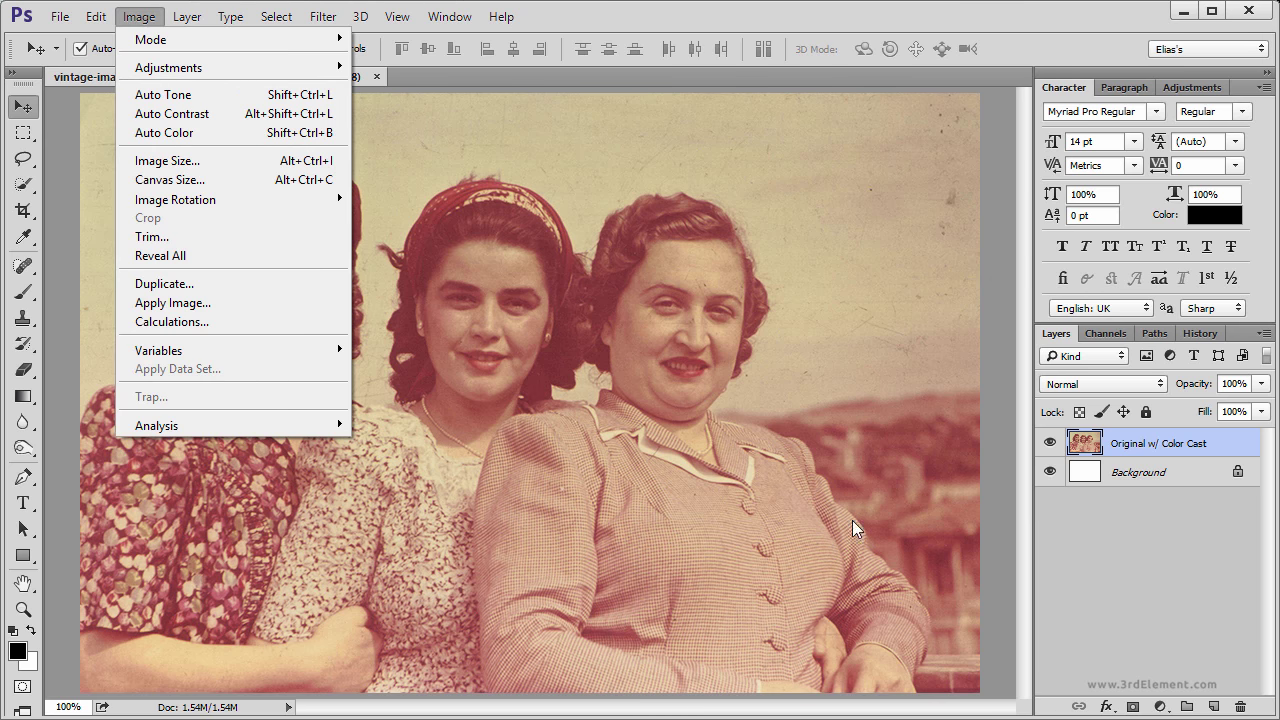
{"action": "left_click", "coordinate": [1150, 450]}
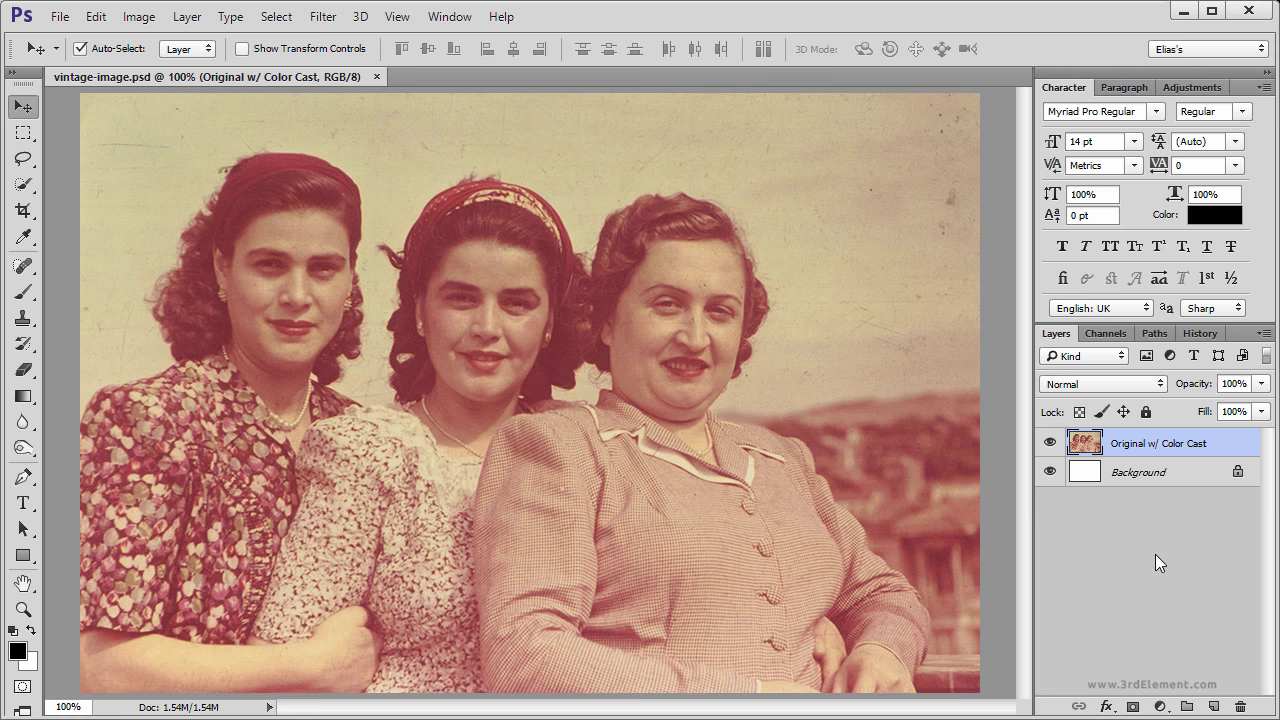
{"action": "left_click", "coordinate": [1160, 706]}
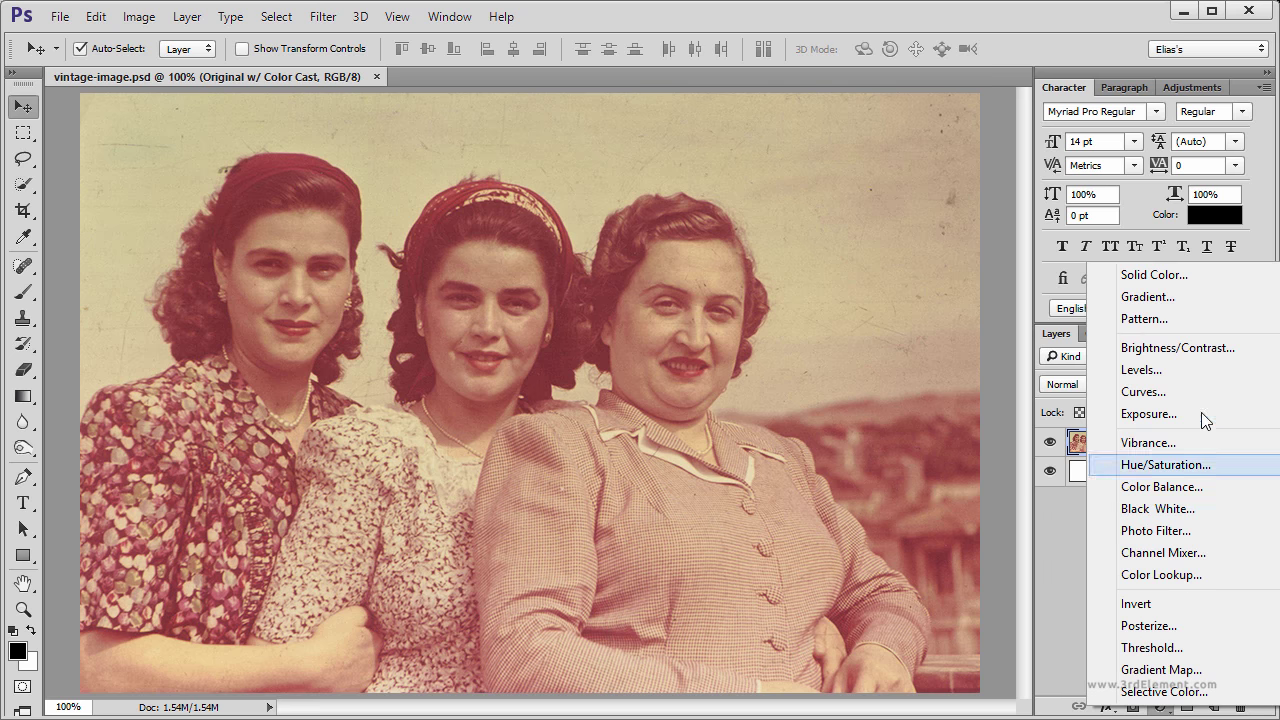
{"action": "left_click", "coordinate": [1201, 369]}
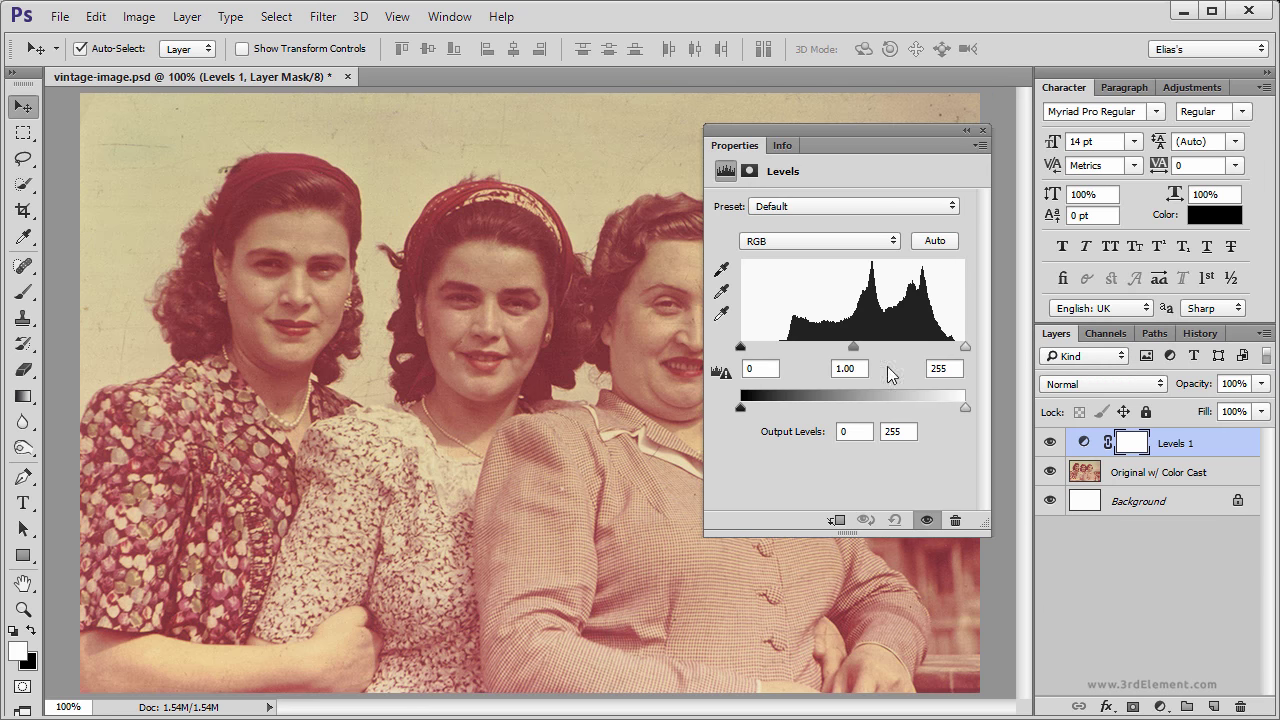
Step: In the Red channel, set the black input to 114 and the white input to 245
{"action": "left_click", "coordinate": [788, 243]}
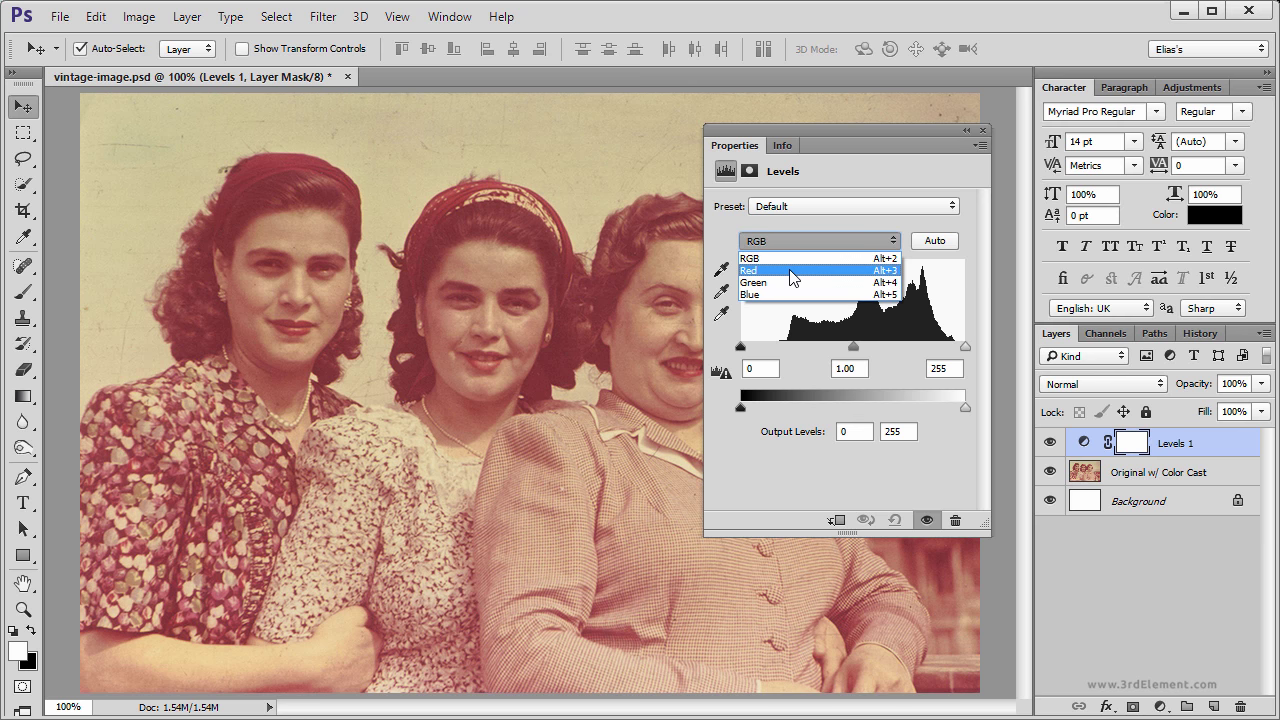
{"action": "left_click", "coordinate": [790, 271]}
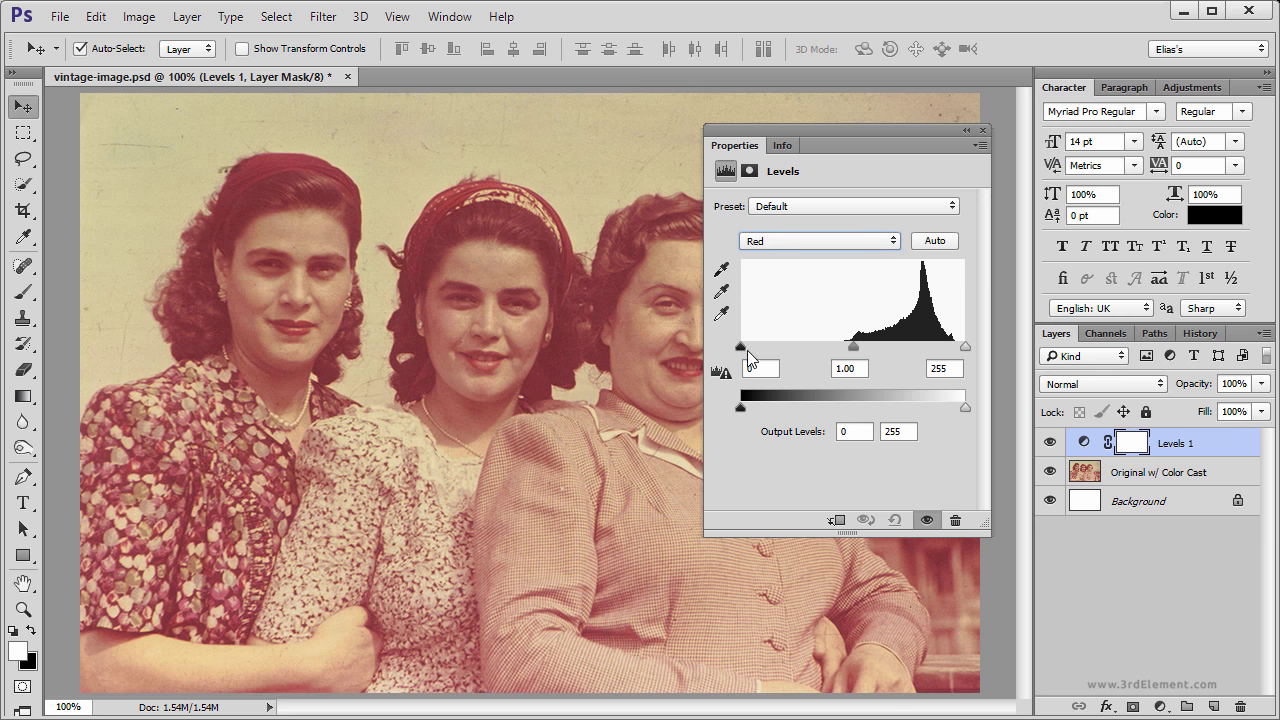
{"action": "left_click_drag", "start_coordinate": [741, 346], "coordinate": [843, 350]}
{"action": "left_click_drag", "start_coordinate": [965, 347], "coordinate": [957, 352]}
Step: In the Green channel, set the black input to 51 and the white input to 223
{"action": "left_click", "coordinate": [790, 244]}
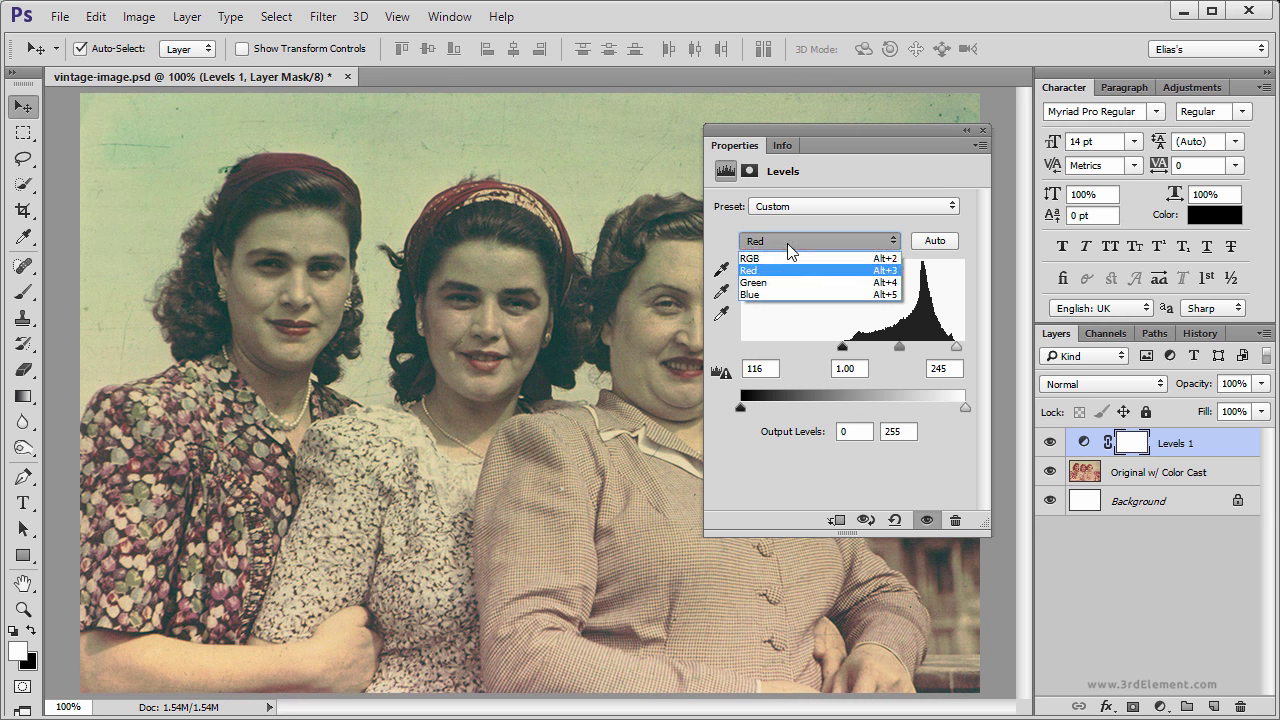
{"action": "left_click", "coordinate": [786, 277]}
{"action": "left_click_drag", "start_coordinate": [741, 347], "coordinate": [785, 347]}
{"action": "left_click_drag", "start_coordinate": [964, 346], "coordinate": [937, 346]}
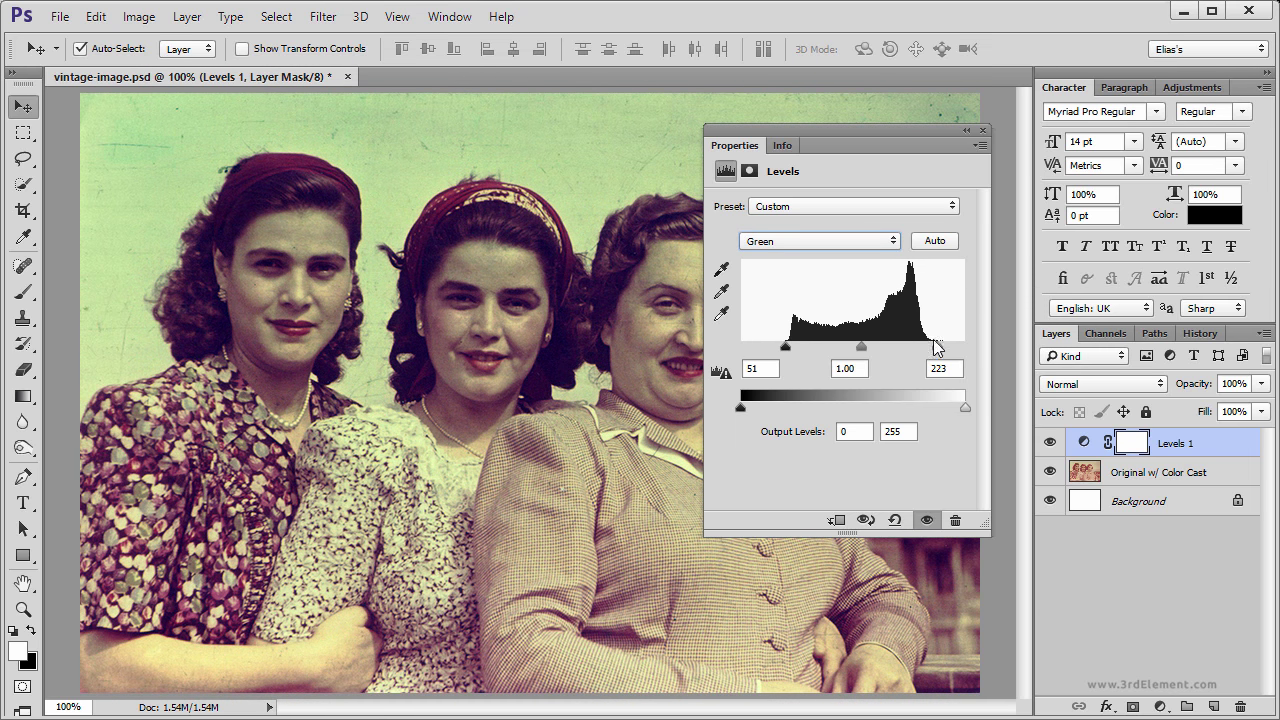
Step: In the Blue channel, set the black input to 44 and the white input to 179
{"action": "left_click", "coordinate": [818, 254]}
{"action": "left_click", "coordinate": [795, 290]}
{"action": "left_click_drag", "start_coordinate": [743, 346], "coordinate": [779, 347]}
{"action": "left_click_drag", "start_coordinate": [965, 348], "coordinate": [900, 344]}
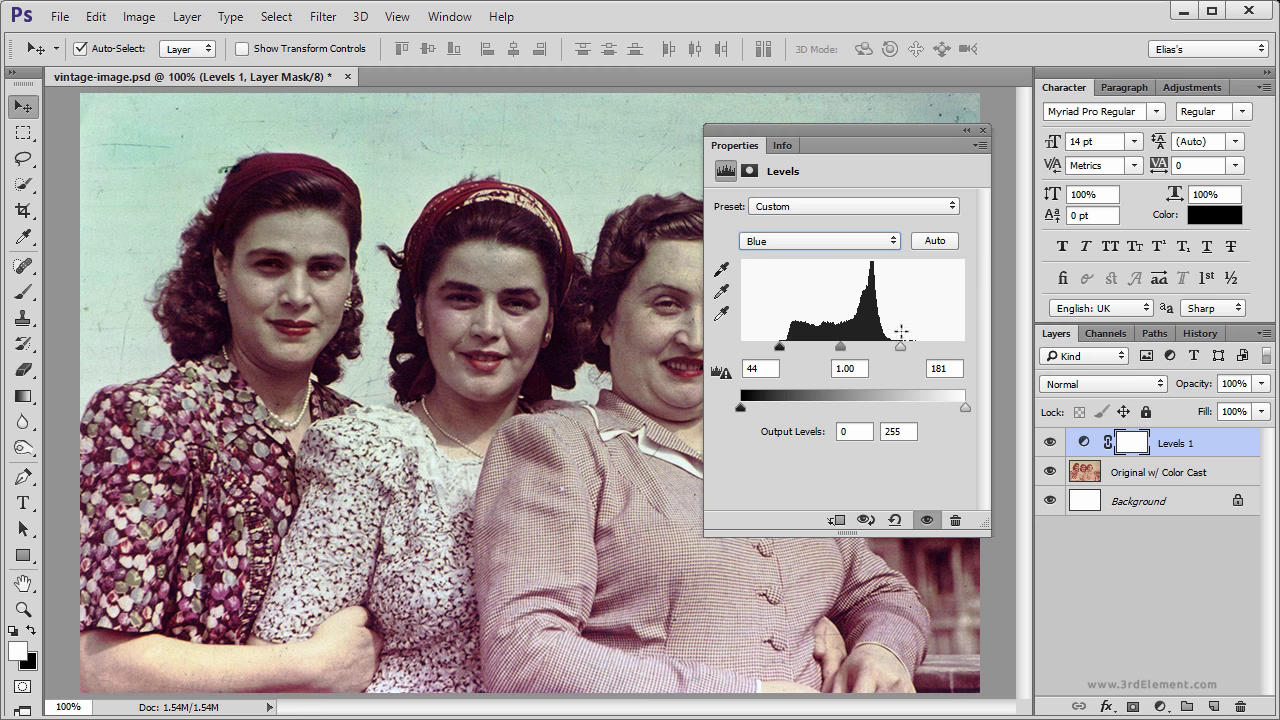
{"action": "left_click_drag", "start_coordinate": [902, 346], "coordinate": [898, 346]}
Step: Refine the Green black input to 49 and the Red inputs to 118 and 244
{"action": "left_click", "coordinate": [792, 243]}
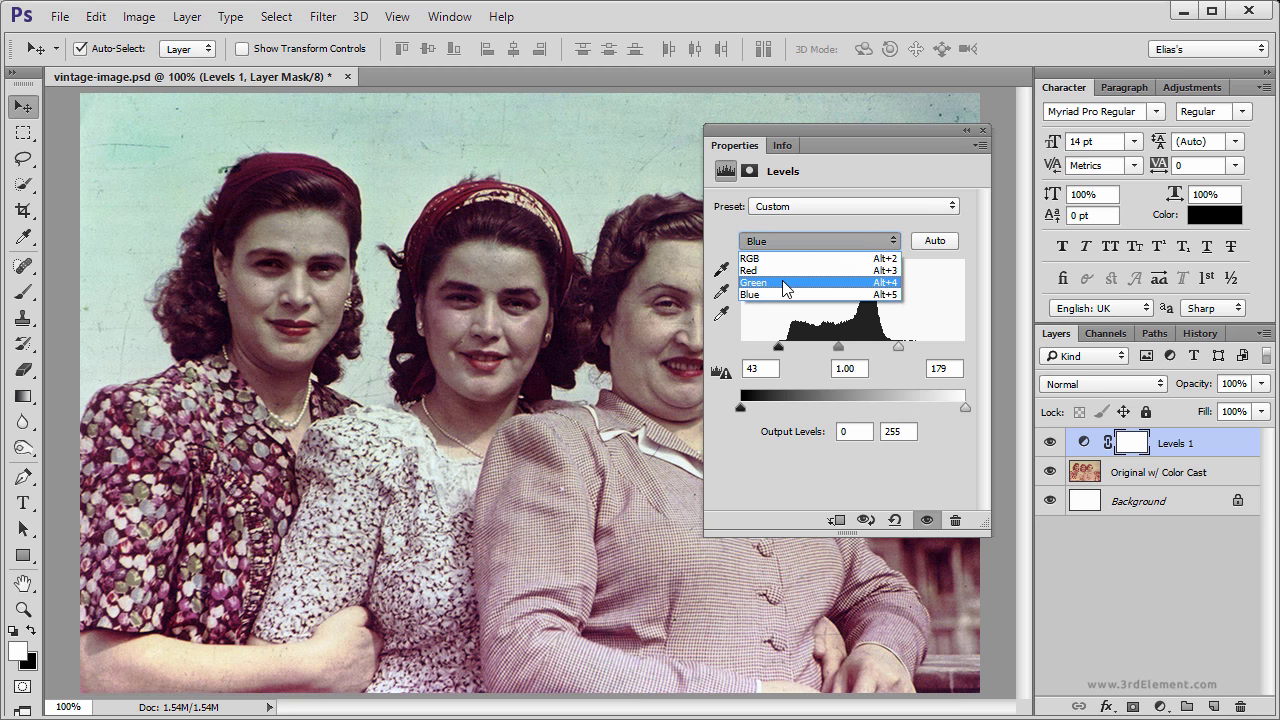
{"action": "left_click", "coordinate": [790, 283]}
{"action": "left_click_drag", "start_coordinate": [784, 348], "coordinate": [781, 346]}
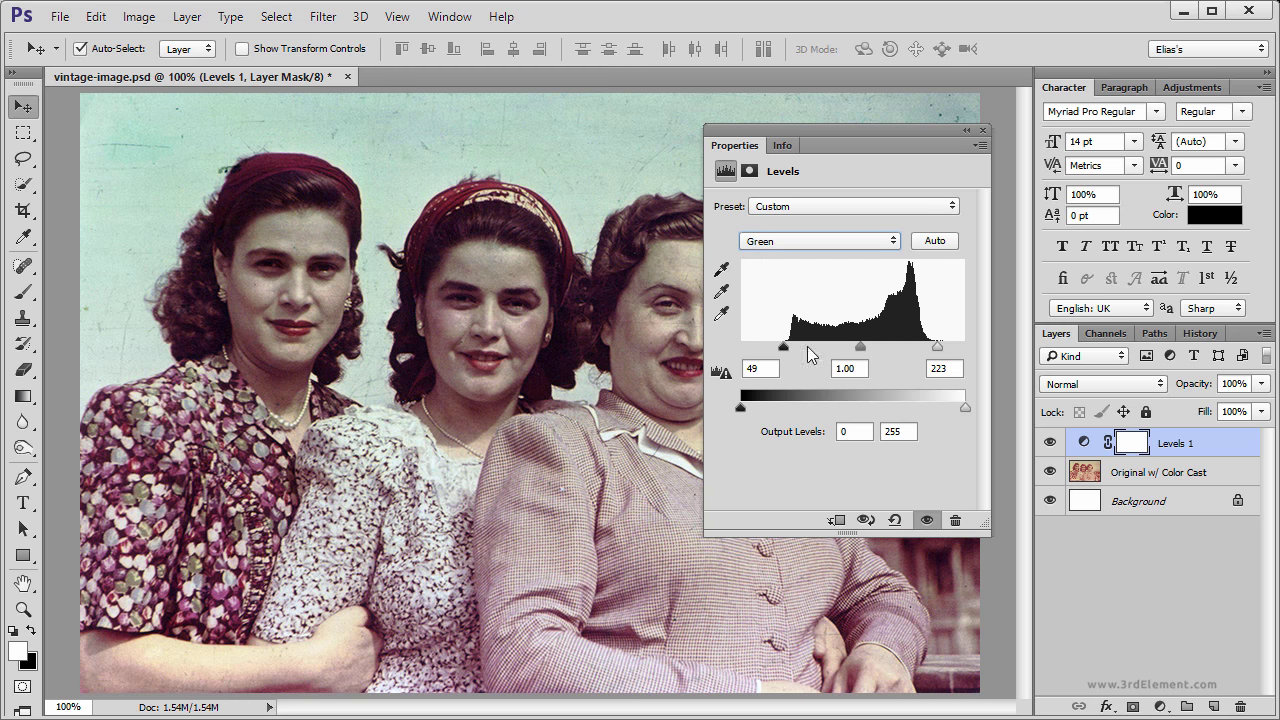
{"action": "left_click_drag", "start_coordinate": [937, 344], "coordinate": [932, 346]}
{"action": "left_click", "coordinate": [824, 241]}
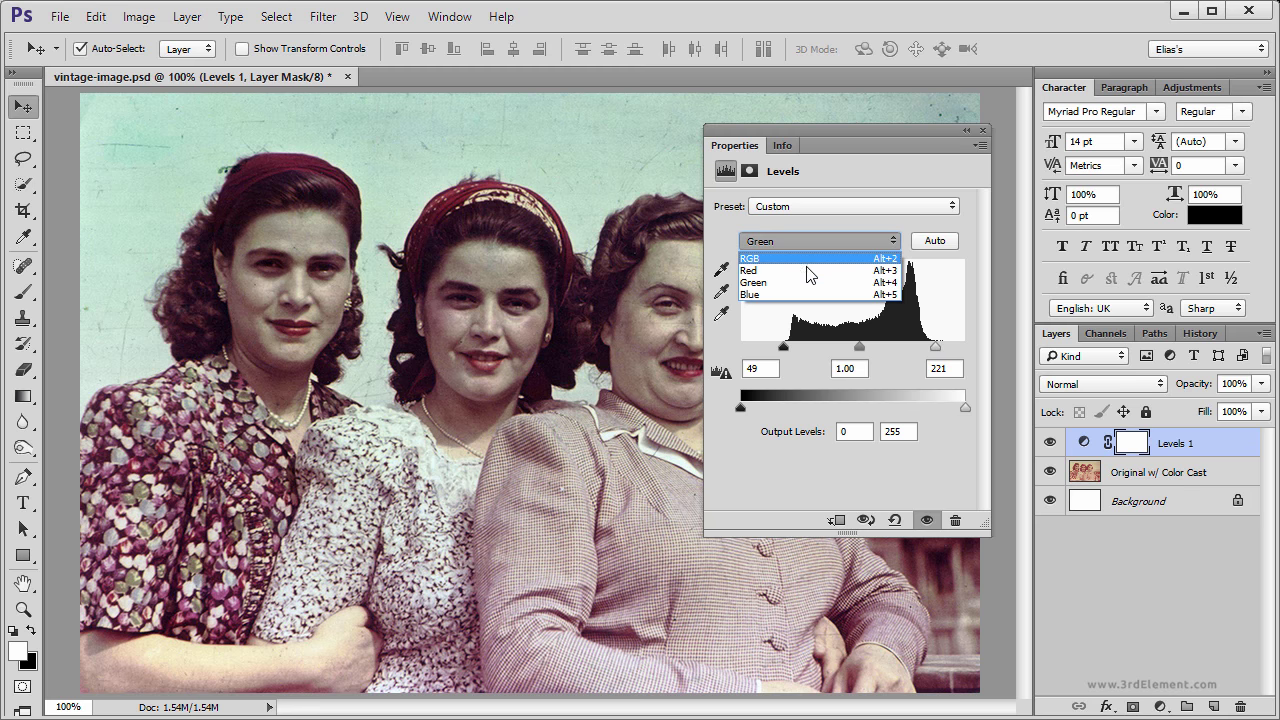
{"action": "left_click", "coordinate": [806, 266]}
{"action": "left_click_drag", "start_coordinate": [842, 348], "coordinate": [845, 347]}
{"action": "left_click_drag", "start_coordinate": [957, 348], "coordinate": [956, 348]}
{"action": "left_click_drag", "start_coordinate": [902, 145], "coordinate": [868, 135]}
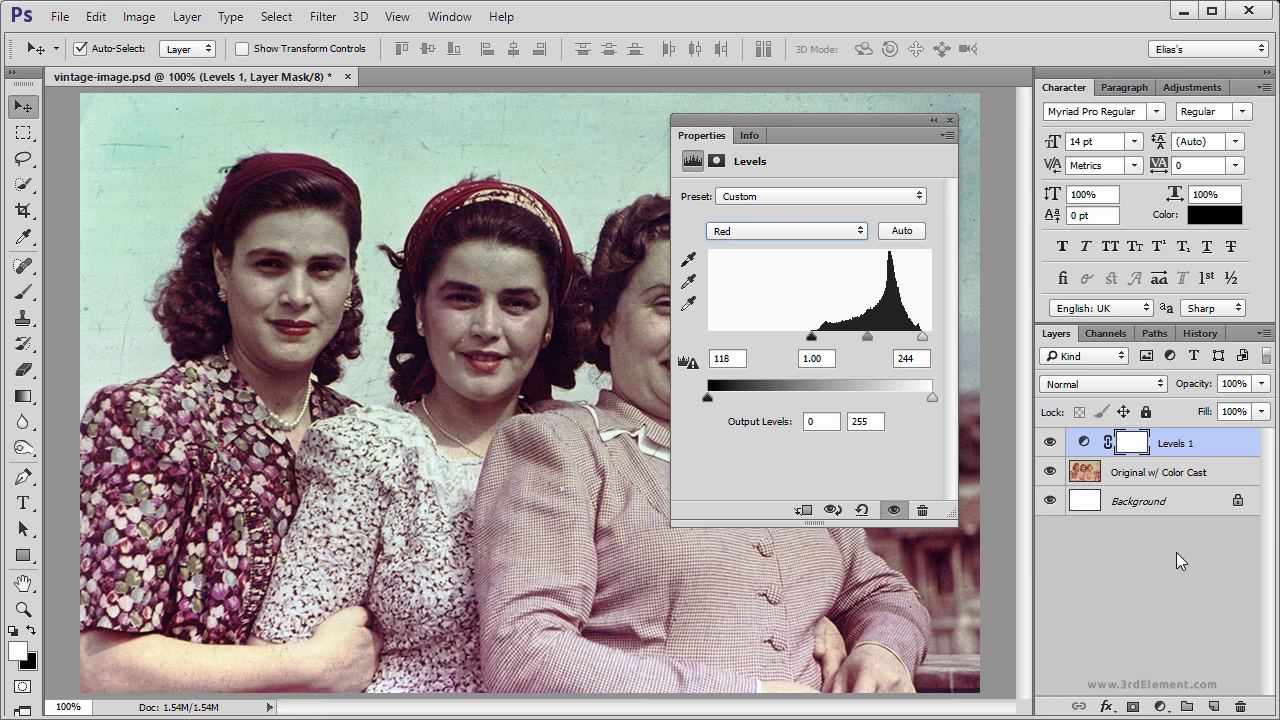
Step: Select Original w/ Color Cast with Levels 1 and stamp visible into a new layer
{"action": "left_click", "coordinate": [1190, 474], "text": "shift"}
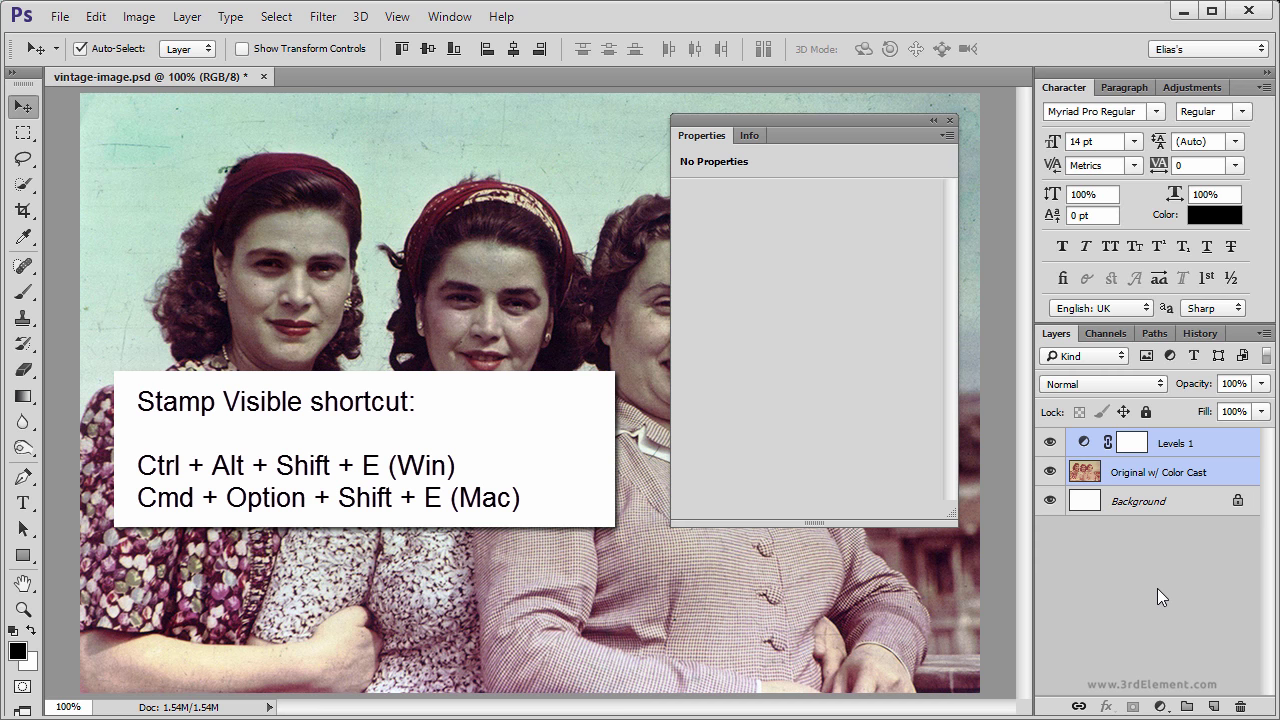
{"action": "key", "text": "ctrl"}
{"action": "key", "text": "ctrl+alt+shift+e"}
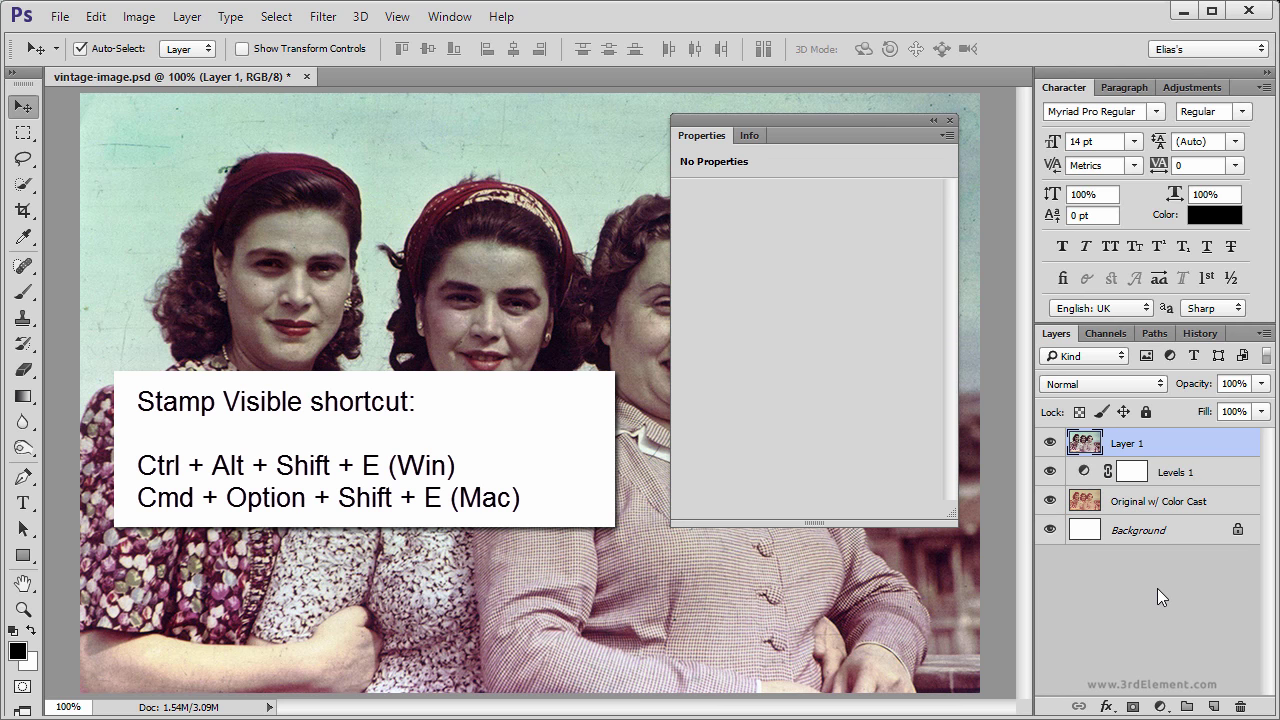
Step: Rename the stamped layer to 'Manual' and hide it
{"action": "double_click", "coordinate": [1128, 445]}
{"action": "type", "text": "Manual"}
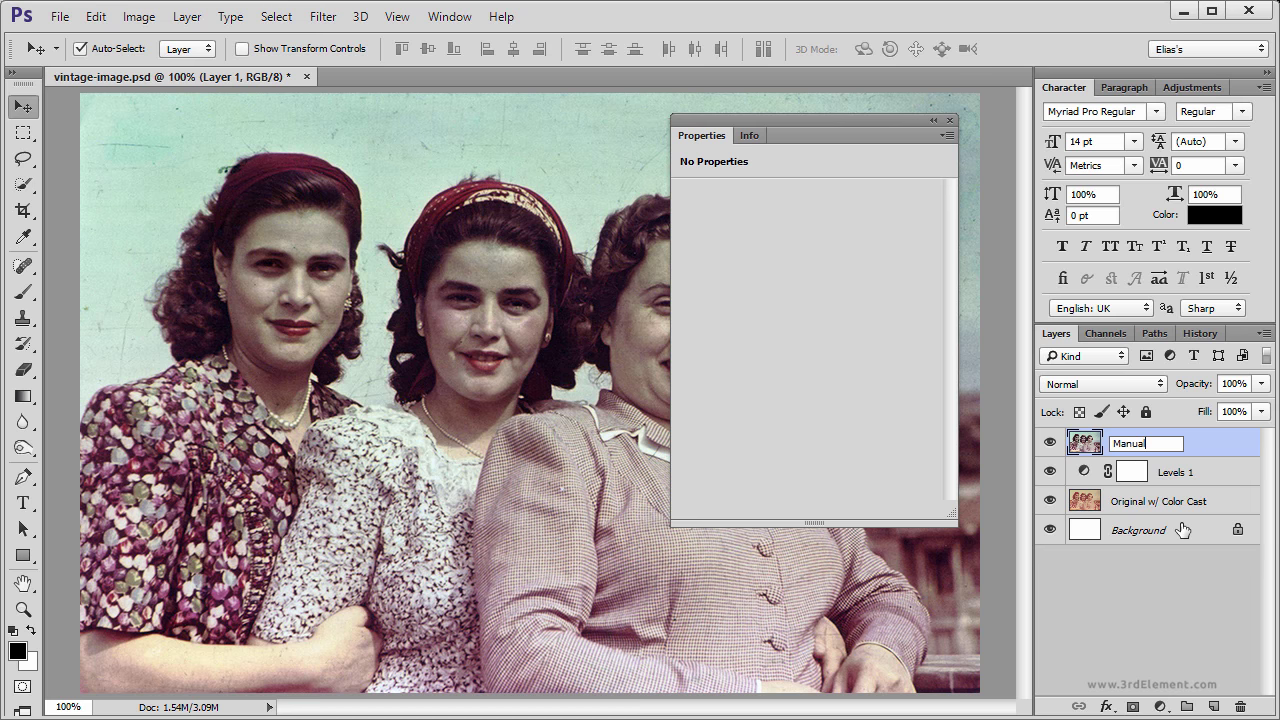
{"action": "key", "text": "Return"}
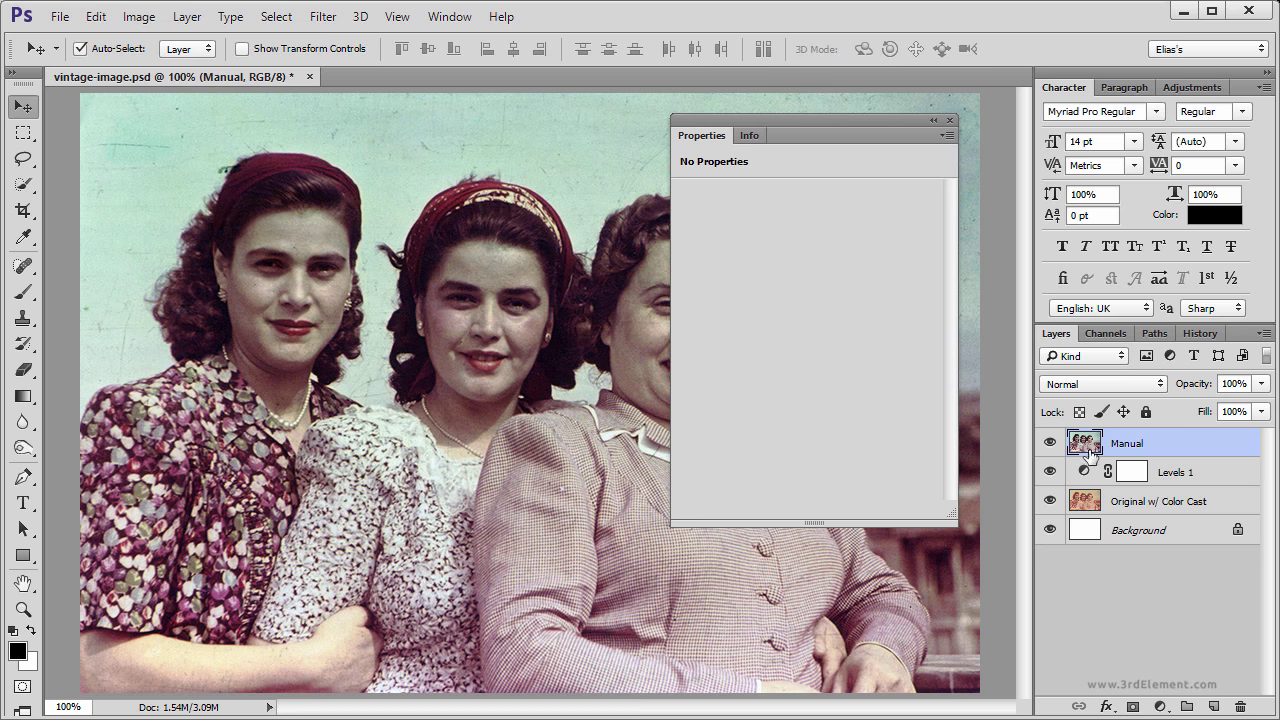
{"action": "left_click", "coordinate": [1050, 443]}
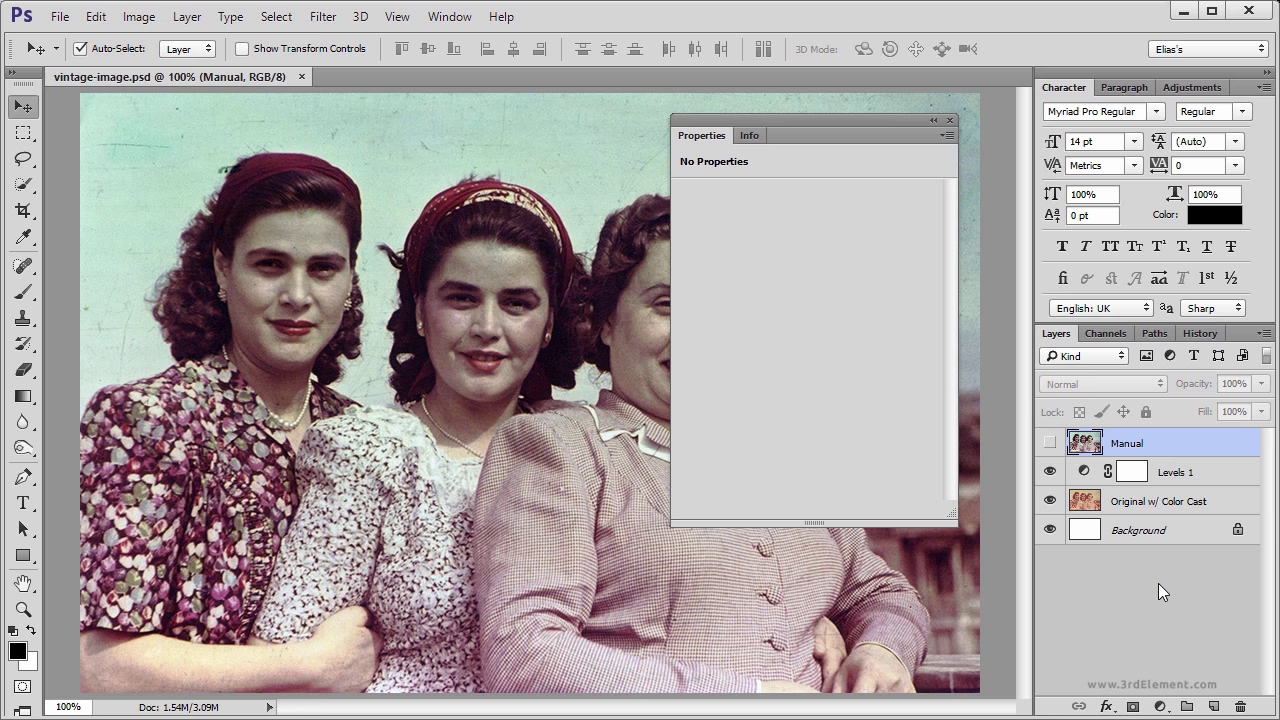
{"action": "left_click", "coordinate": [1085, 474]}
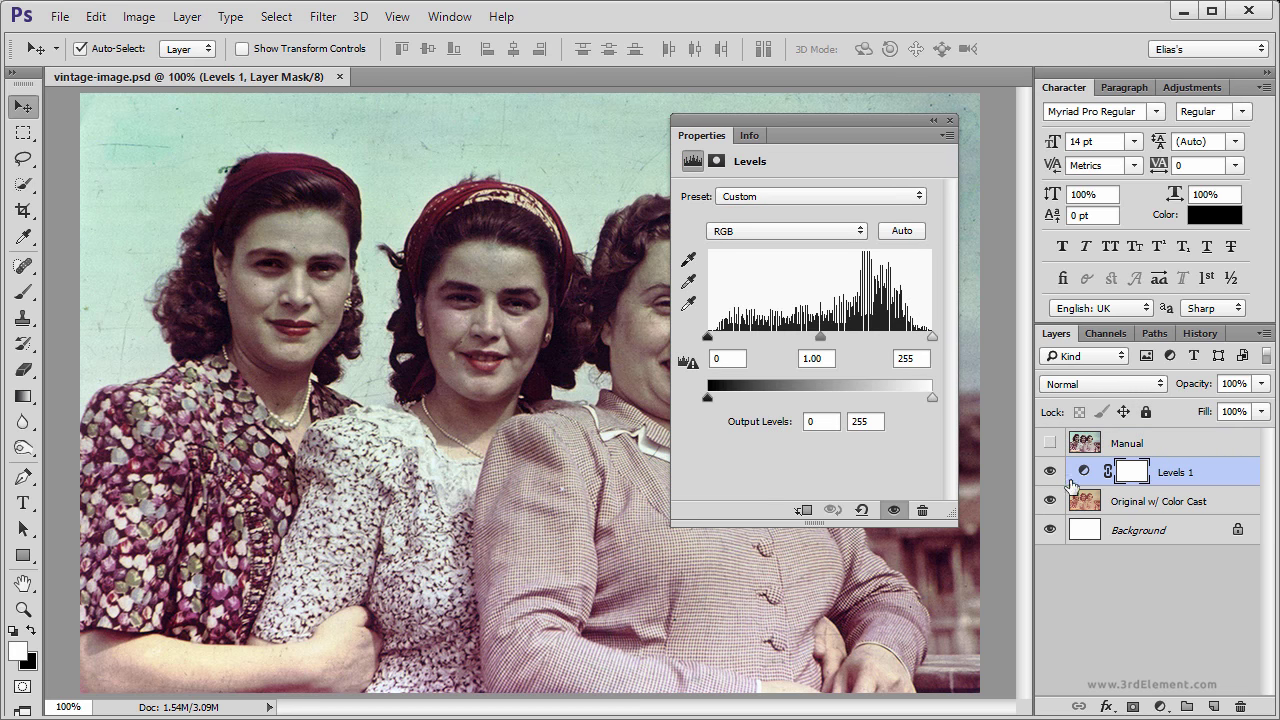
{"action": "left_click", "coordinate": [861, 510]}
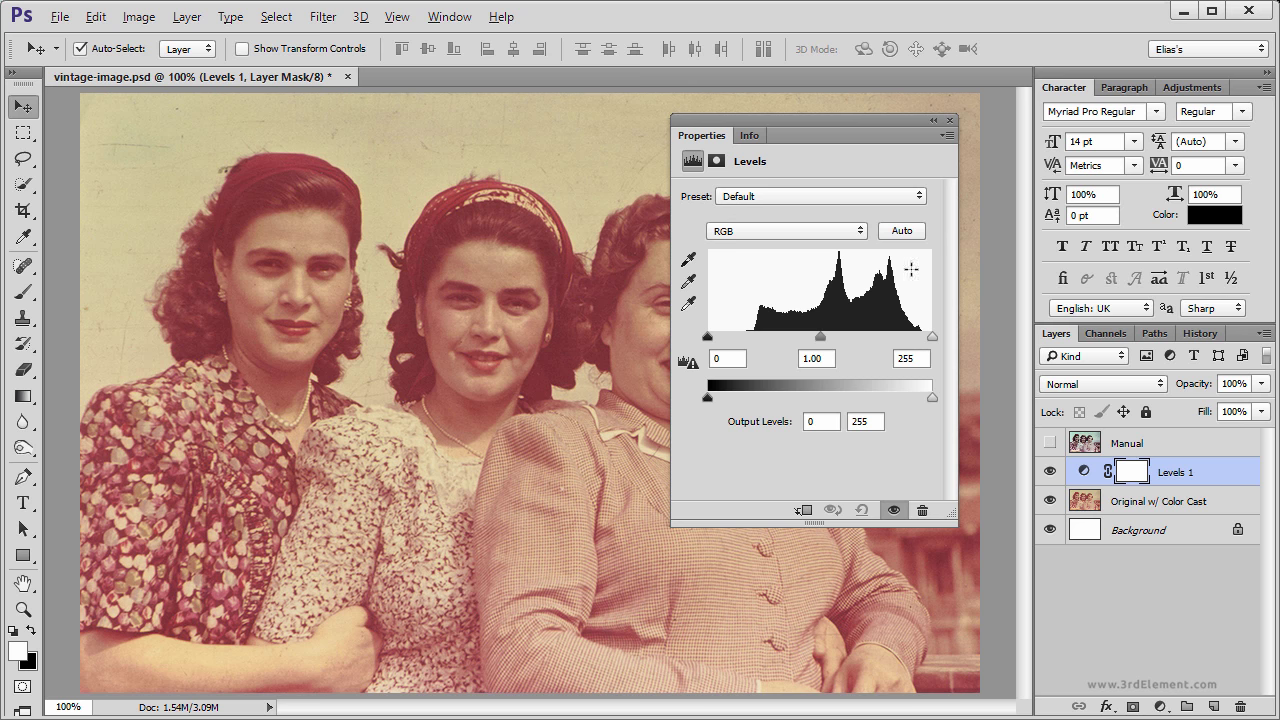
{"action": "left_click", "coordinate": [920, 232], "text": "alt"}
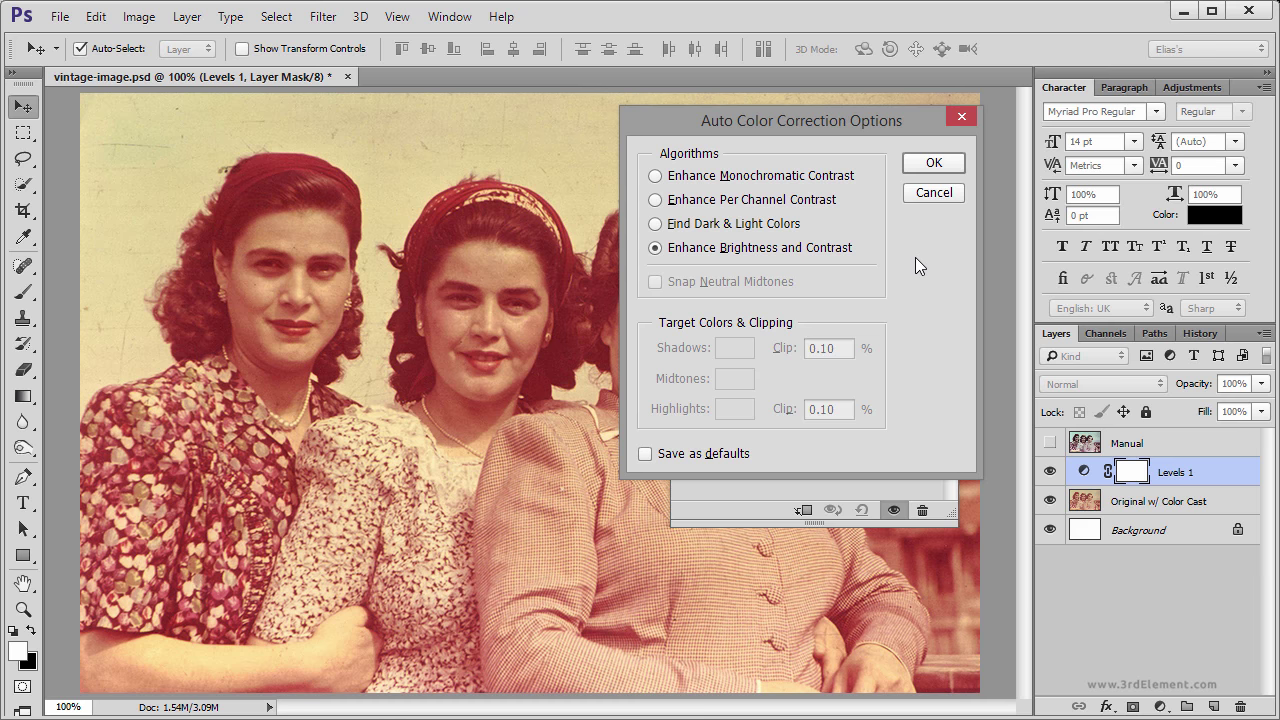
{"action": "left_click", "coordinate": [718, 178]}
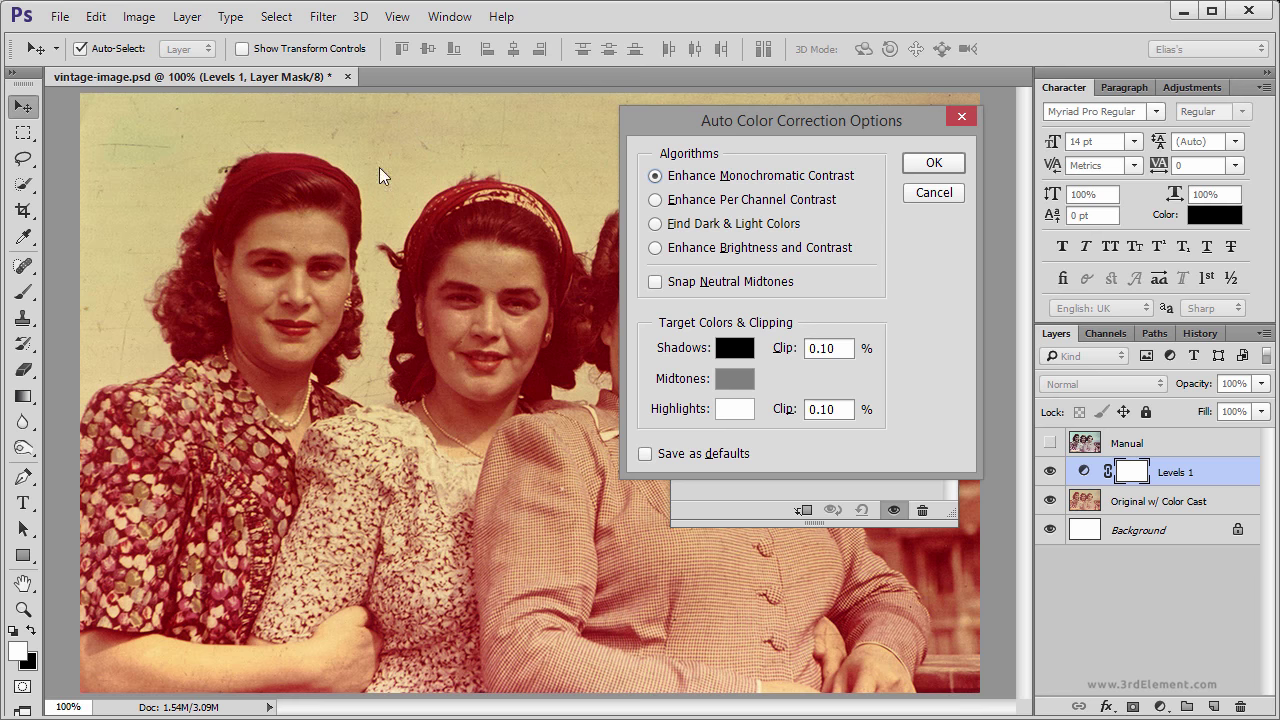
{"action": "left_click", "coordinate": [140, 20]}
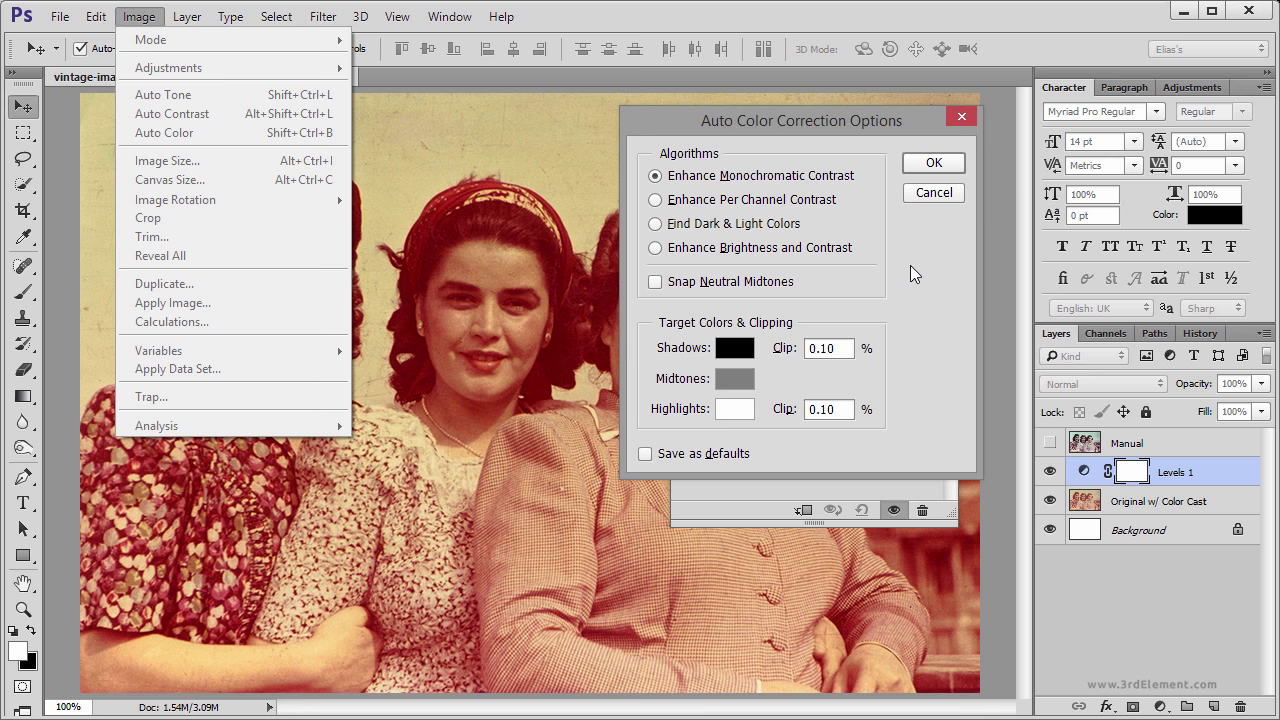
{"action": "key", "text": "Escape"}
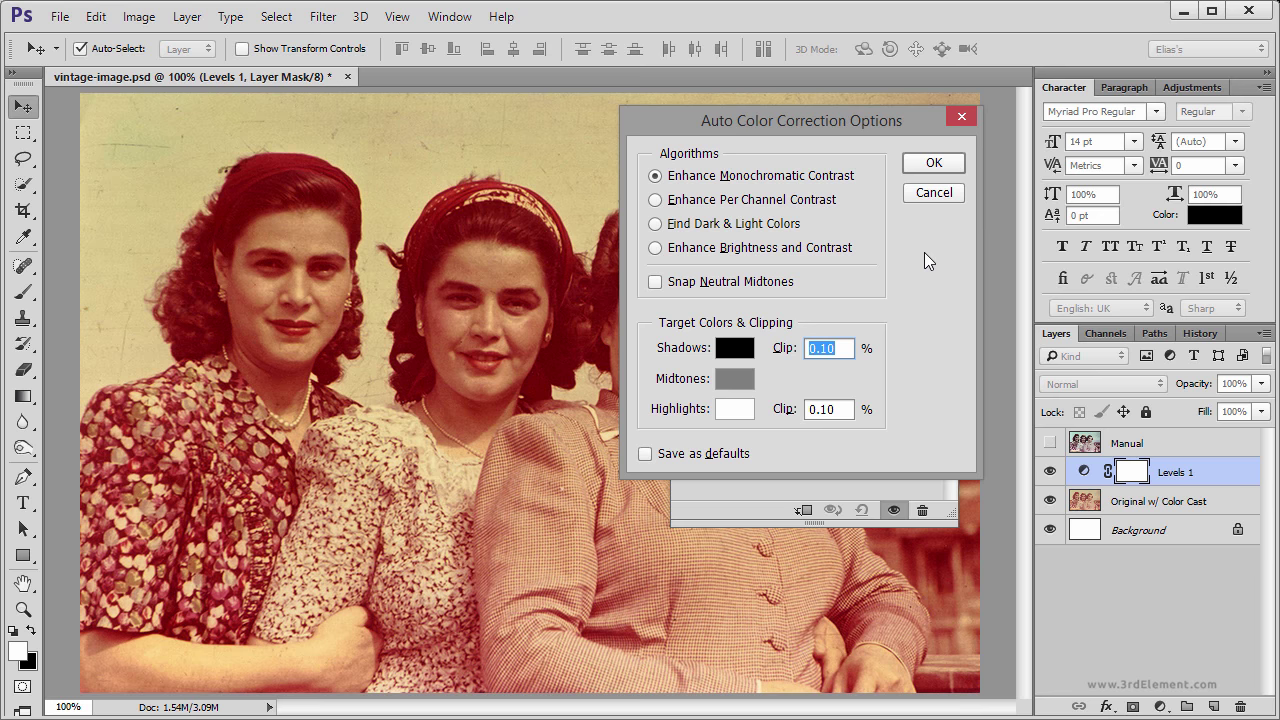
Step: Switch the Auto Color Correction algorithm from Monochromatic to Enhance Per Channel Contrast
{"action": "left_click", "coordinate": [731, 207]}
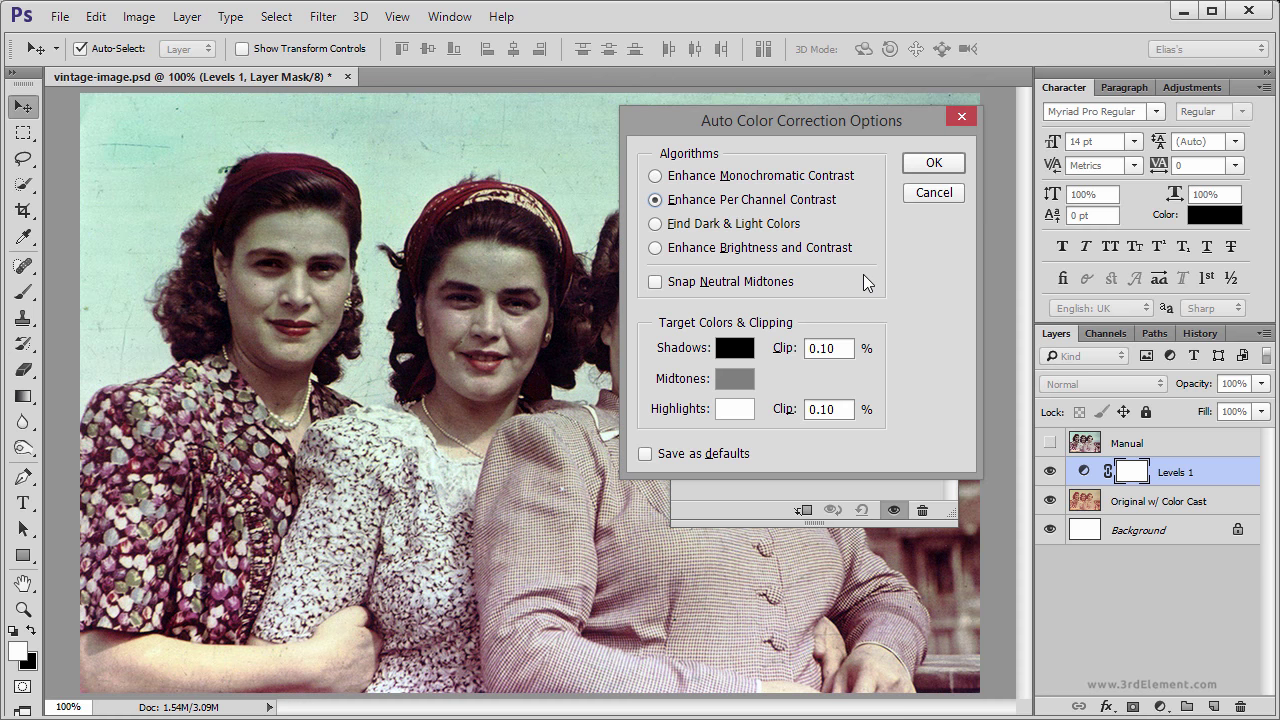
{"action": "left_click", "coordinate": [146, 22]}
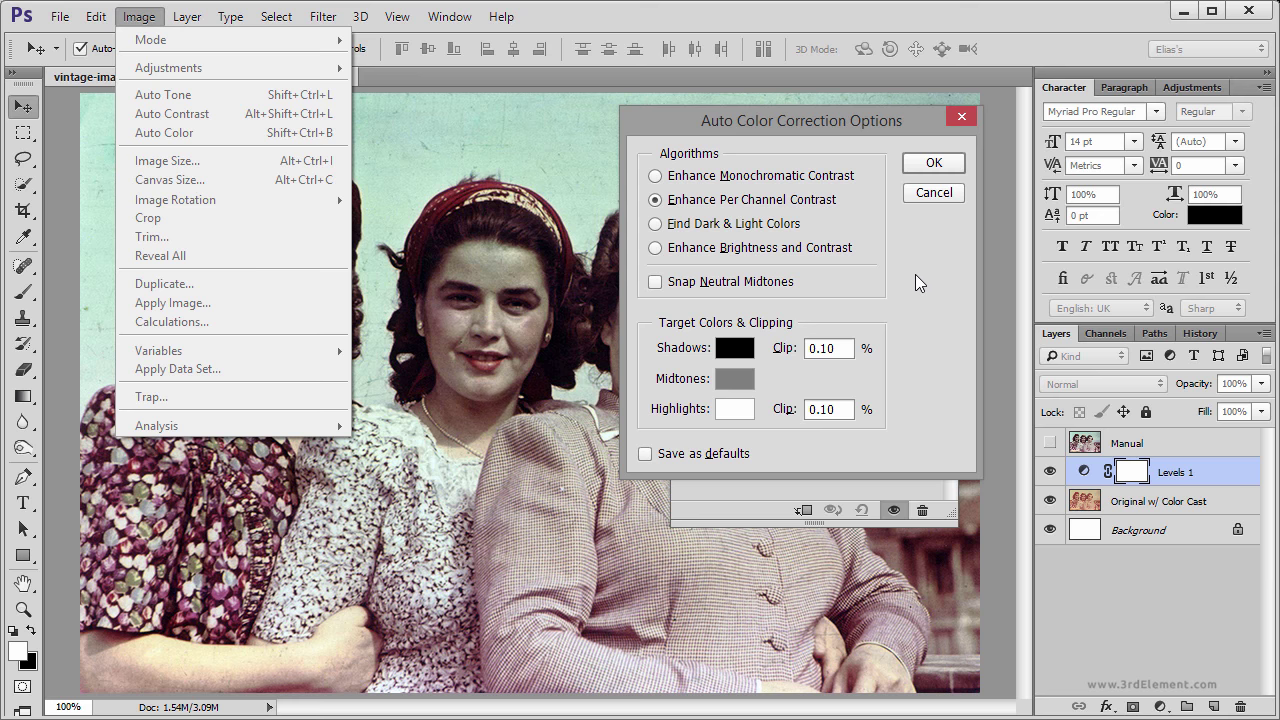
{"action": "key", "text": "Escape"}
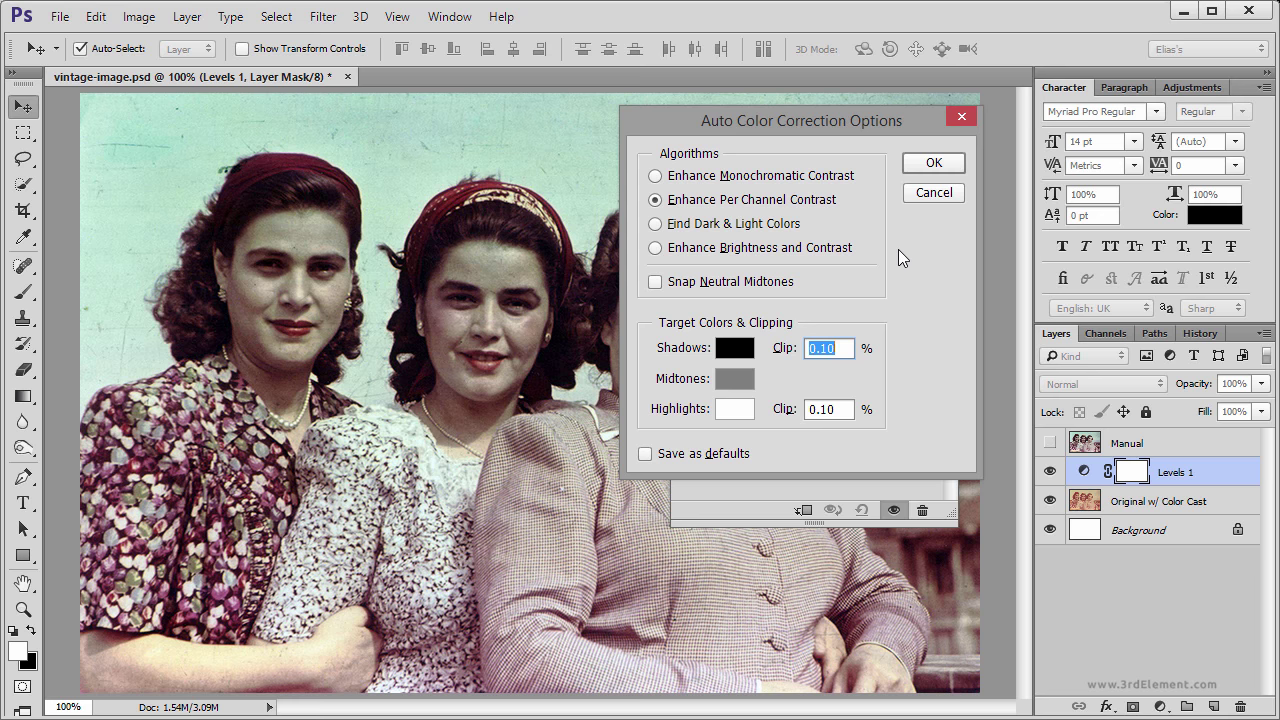
Step: Compare Find Dark & Light Colors with per-channel contrast, settling on Find Dark & Light Colors
{"action": "left_click", "coordinate": [768, 231]}
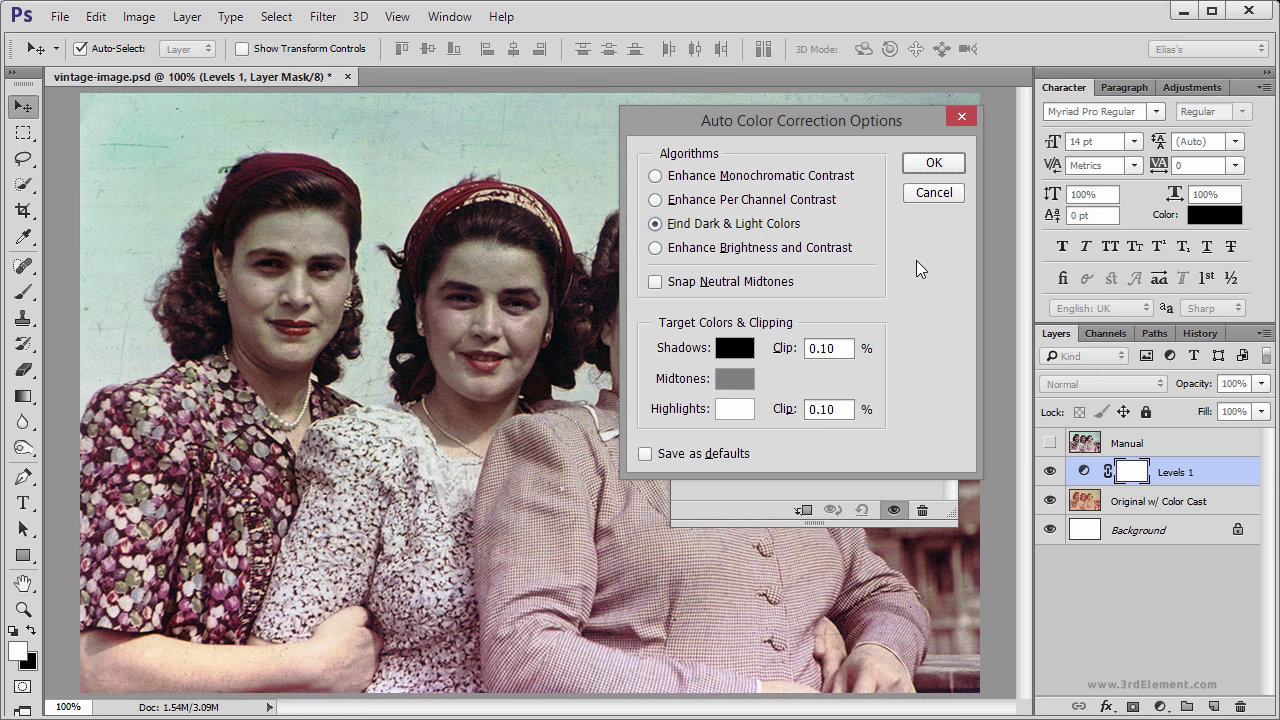
{"action": "left_click", "coordinate": [718, 205]}
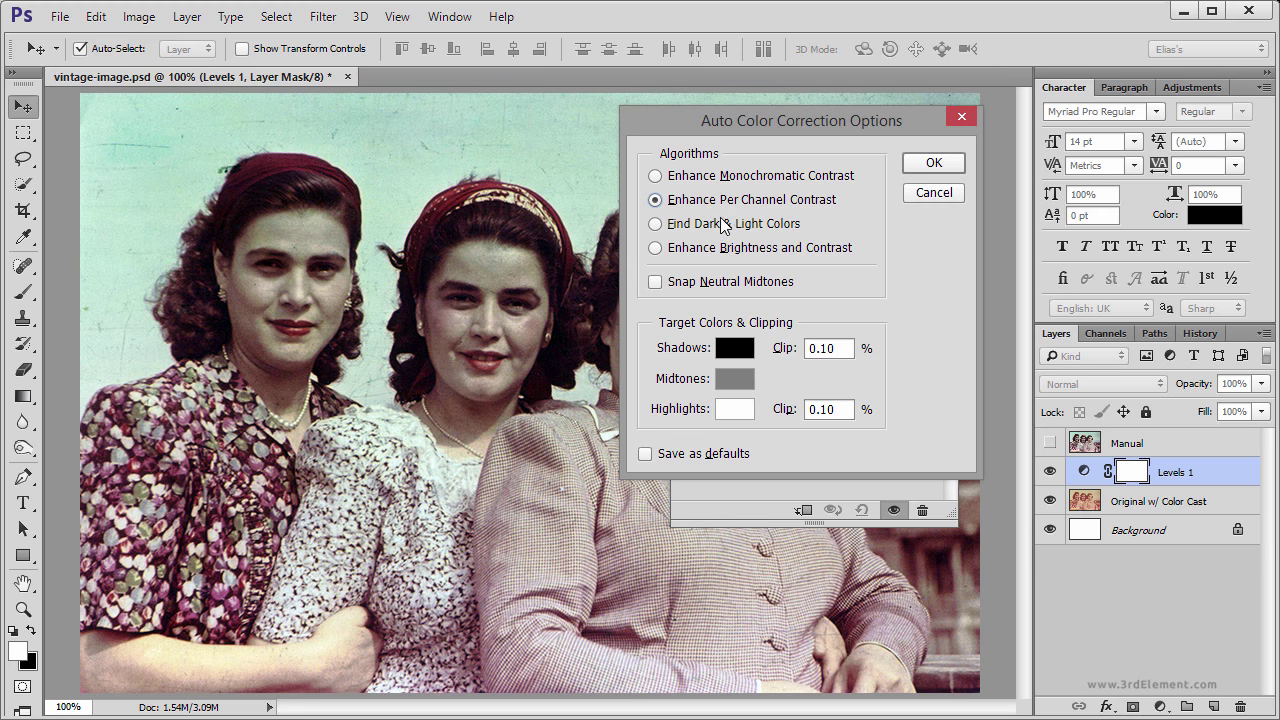
{"action": "left_click", "coordinate": [718, 225]}
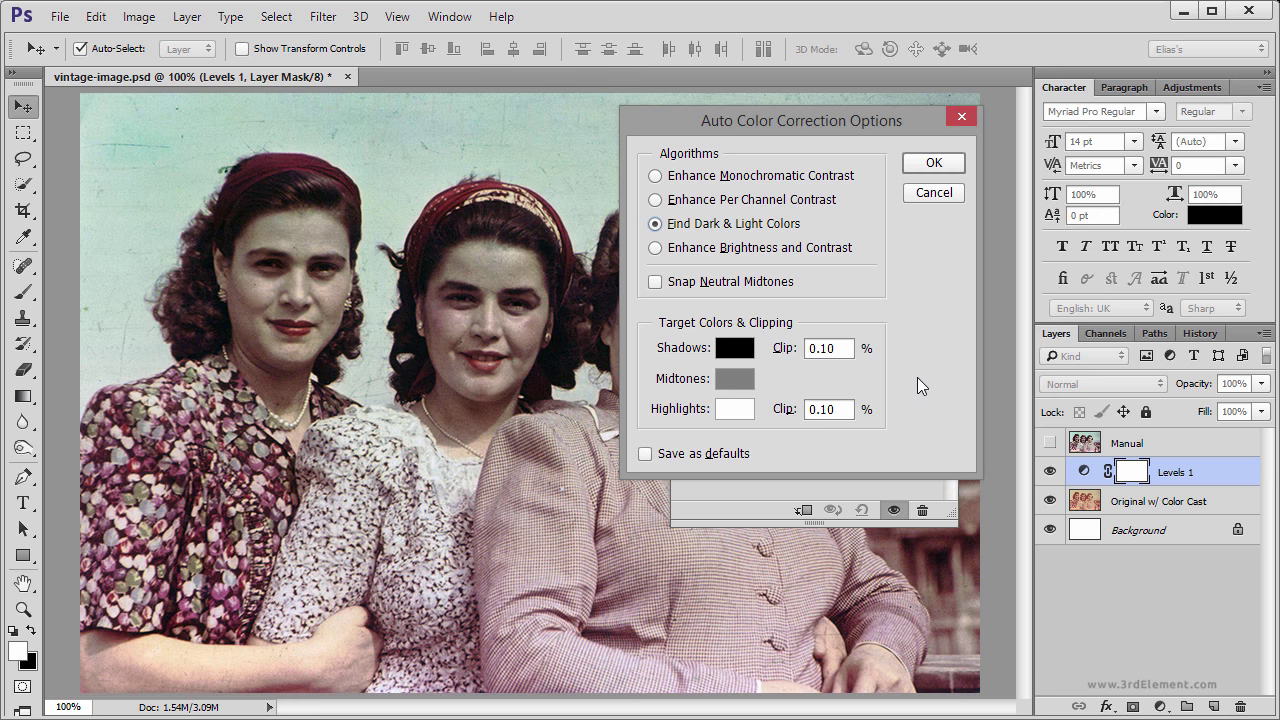
Step: Set the Highlights target colour to the pale pink fef0f0
{"action": "left_click", "coordinate": [730, 412]}
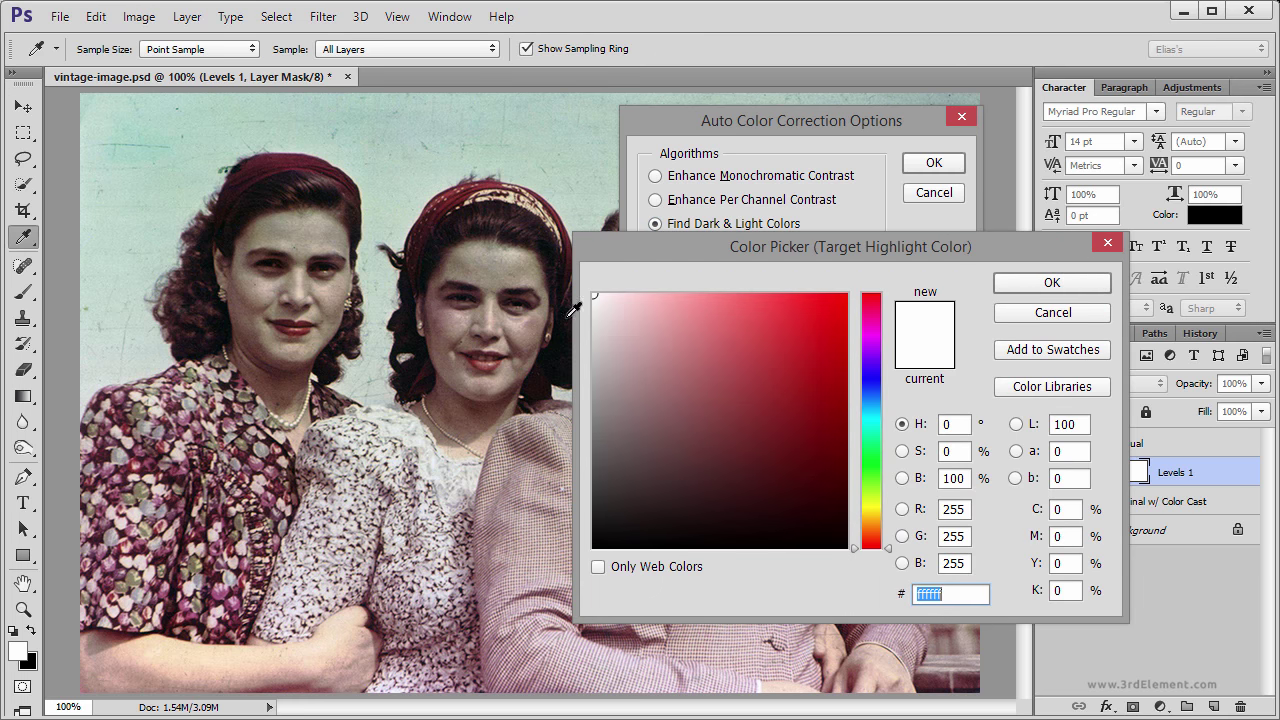
{"action": "left_click_drag", "start_coordinate": [597, 296], "coordinate": [607, 293]}
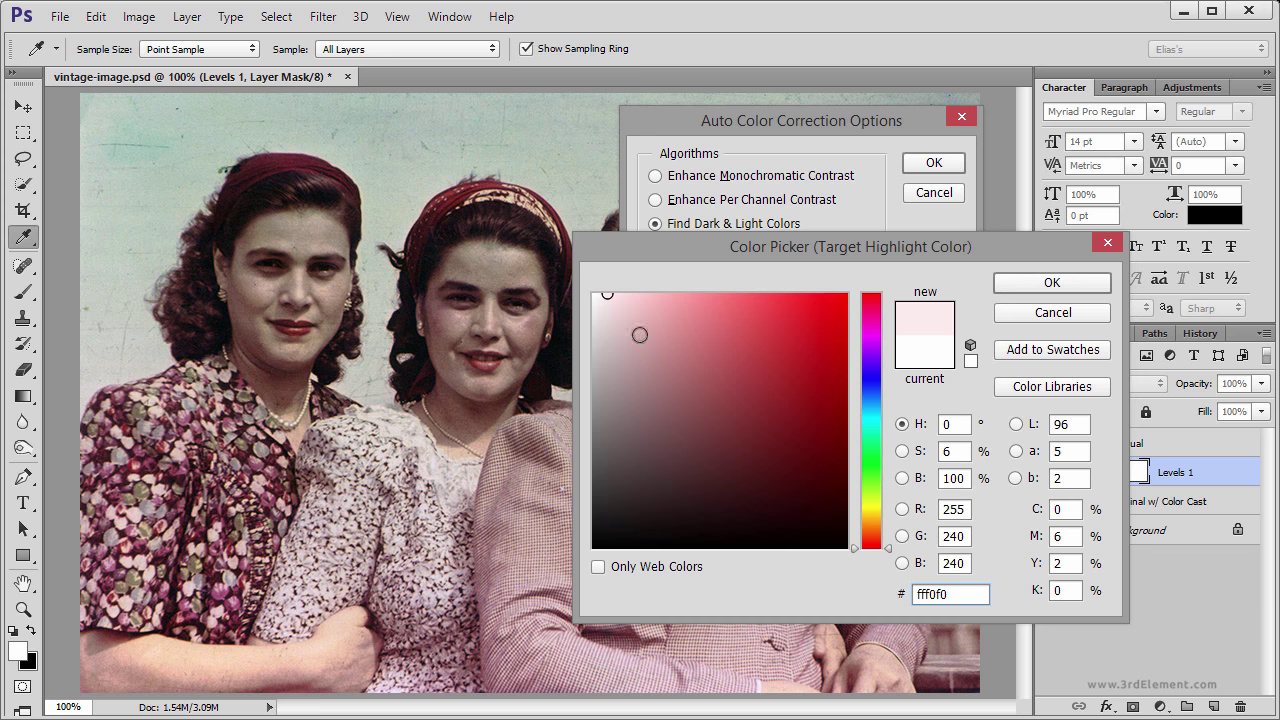
{"action": "left_click", "coordinate": [606, 295]}
{"action": "left_click", "coordinate": [1075, 284]}
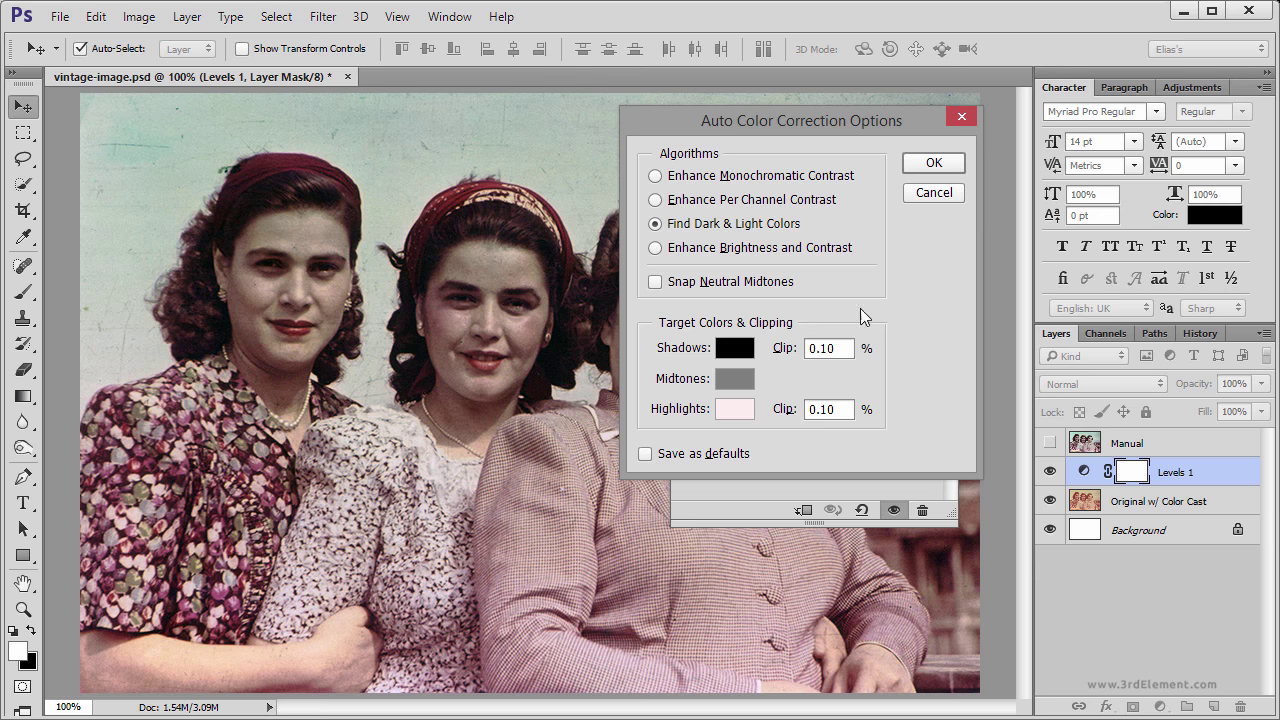
Step: Leave Snap Neutral Midtones off, apply the correction, and don't save target colours as defaults
{"action": "left_click", "coordinate": [655, 283]}
{"action": "left_click", "coordinate": [655, 283]}
{"action": "left_click", "coordinate": [955, 166]}
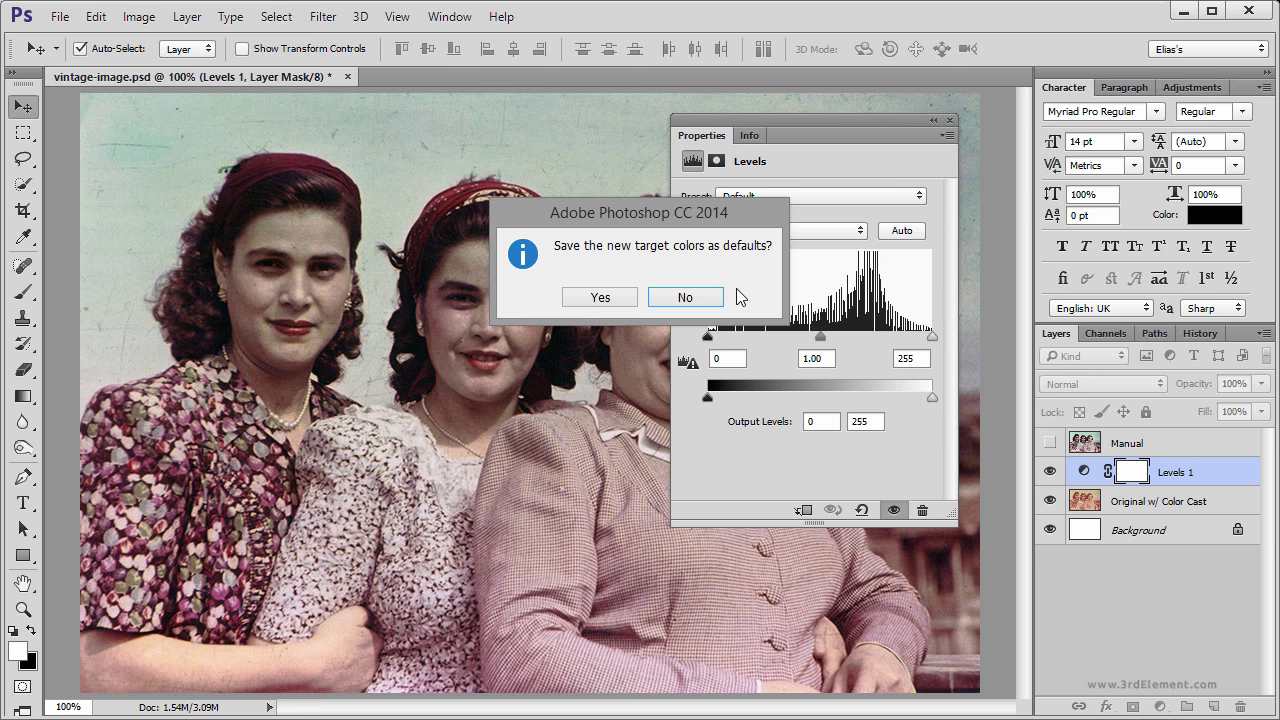
{"action": "left_click", "coordinate": [700, 297]}
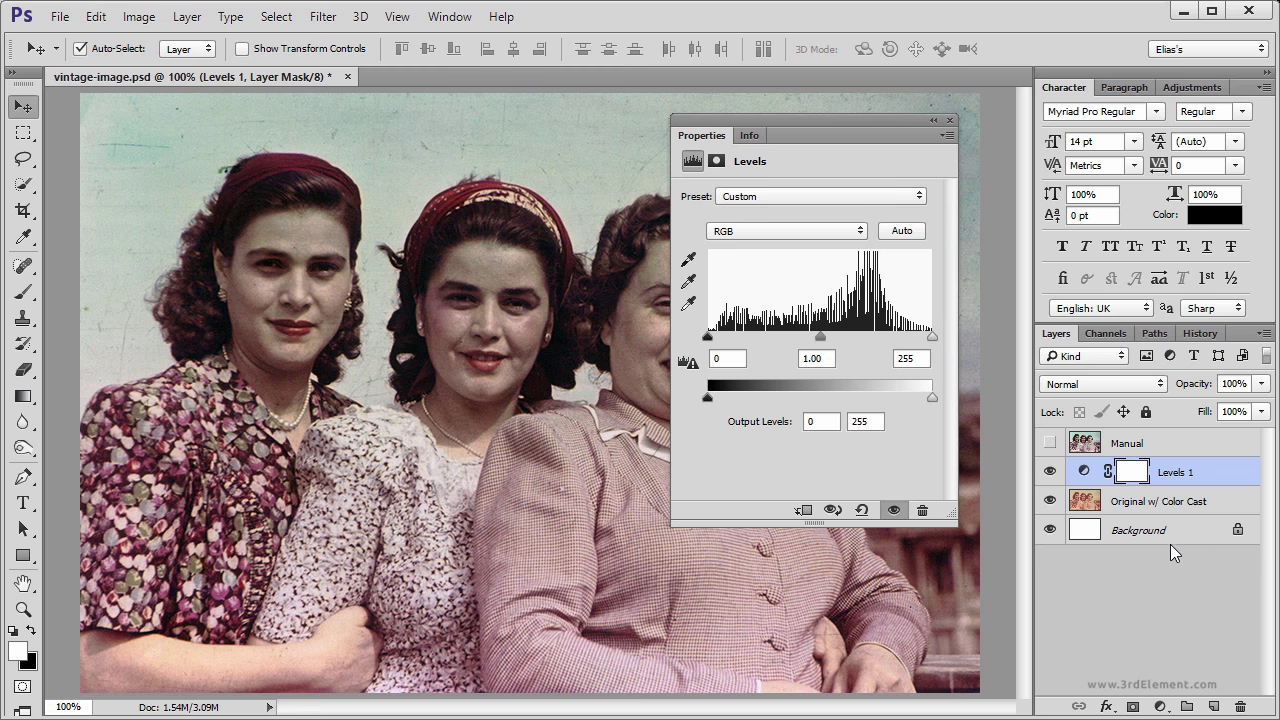
Step: Stamp the visible image with Original w/ Color Cast selected and name the new layer 'Auto'
{"action": "left_click", "coordinate": [1182, 508], "text": "shift"}
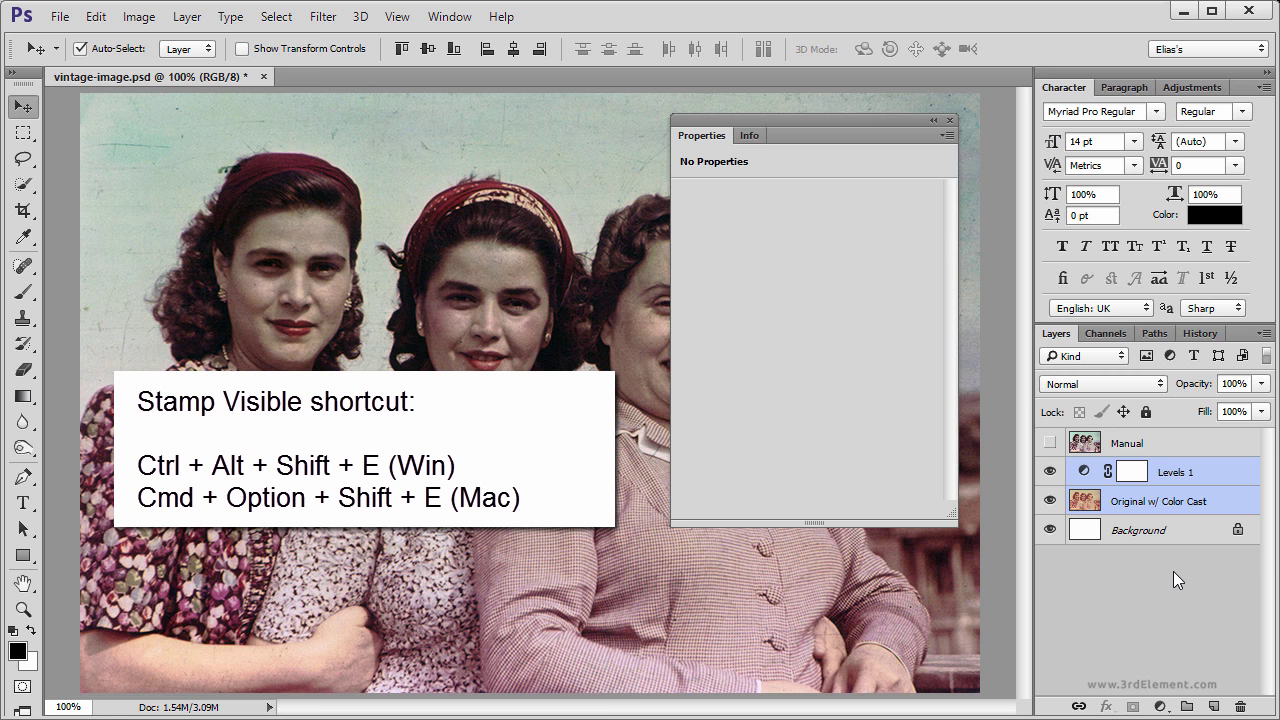
{"action": "key", "text": "ctrl+alt+shift+e"}
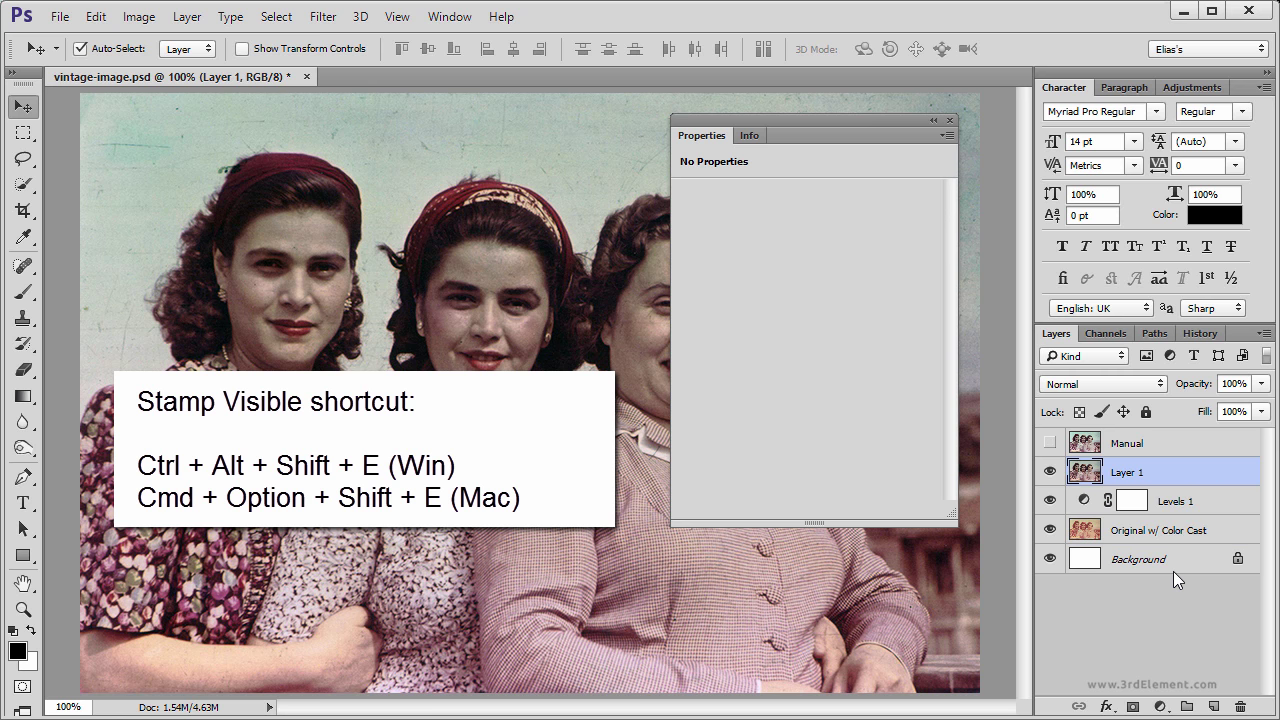
{"action": "double_click", "coordinate": [1130, 472]}
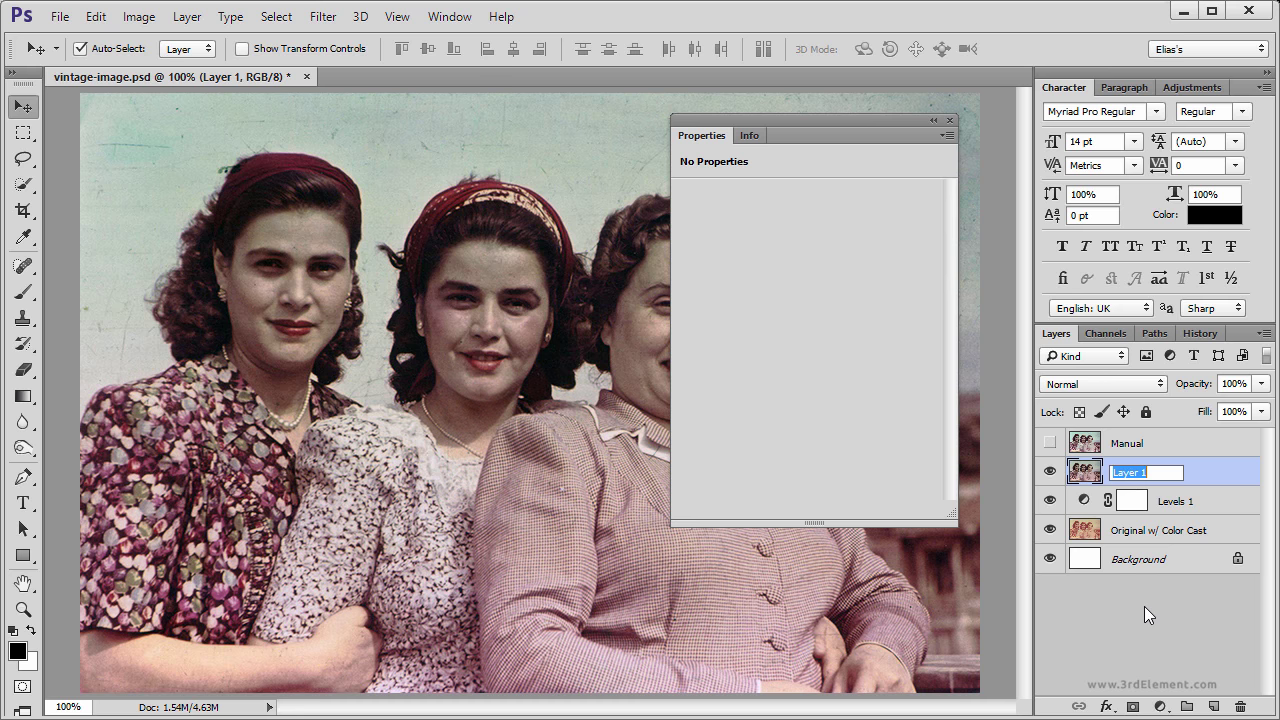
{"action": "type", "text": "Auto"}
{"action": "key", "text": "Return"}
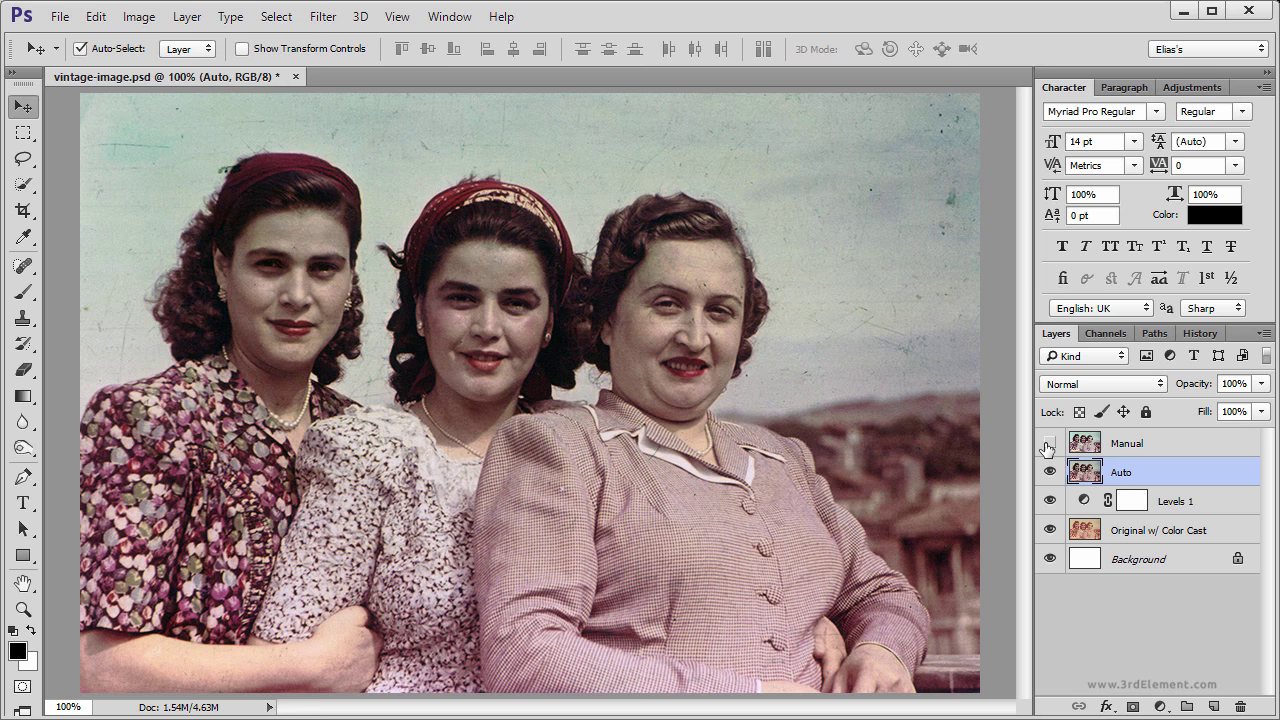
{"action": "left_click", "coordinate": [1049, 443]}
{"action": "left_click", "coordinate": [1048, 445]}
{"action": "left_click", "coordinate": [1048, 445]}
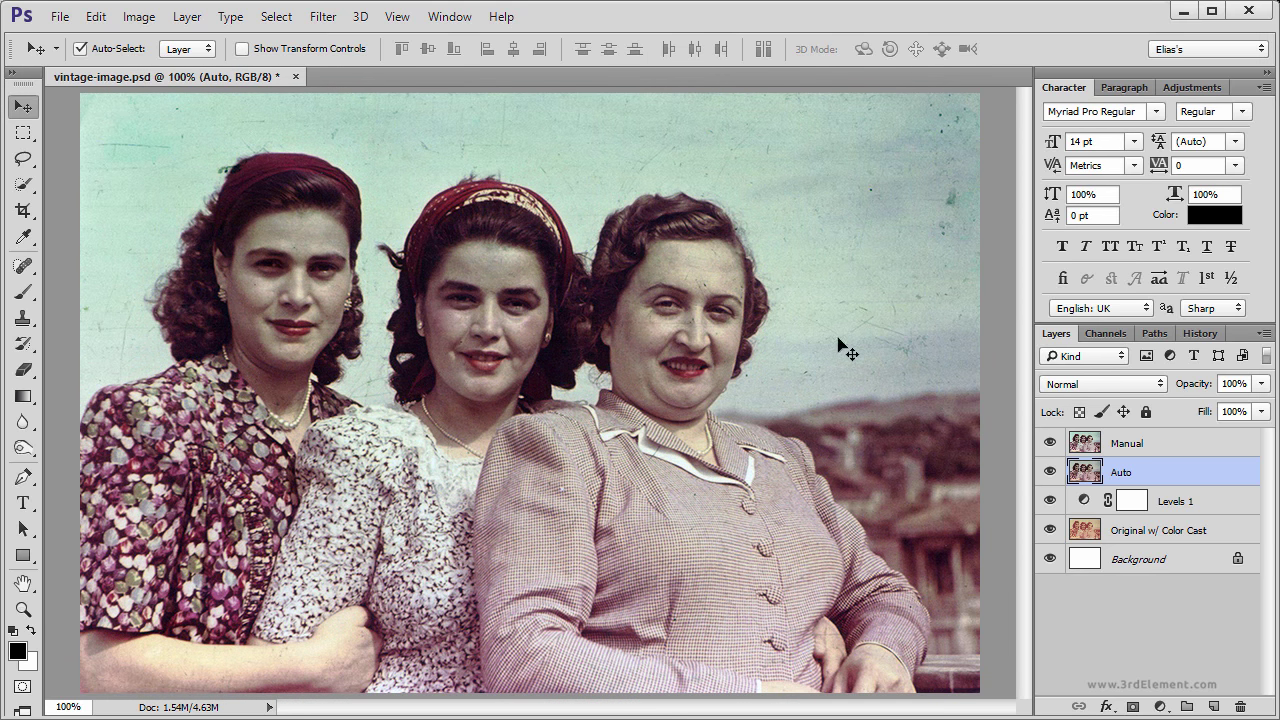
{"action": "left_click", "coordinate": [1049, 445]}
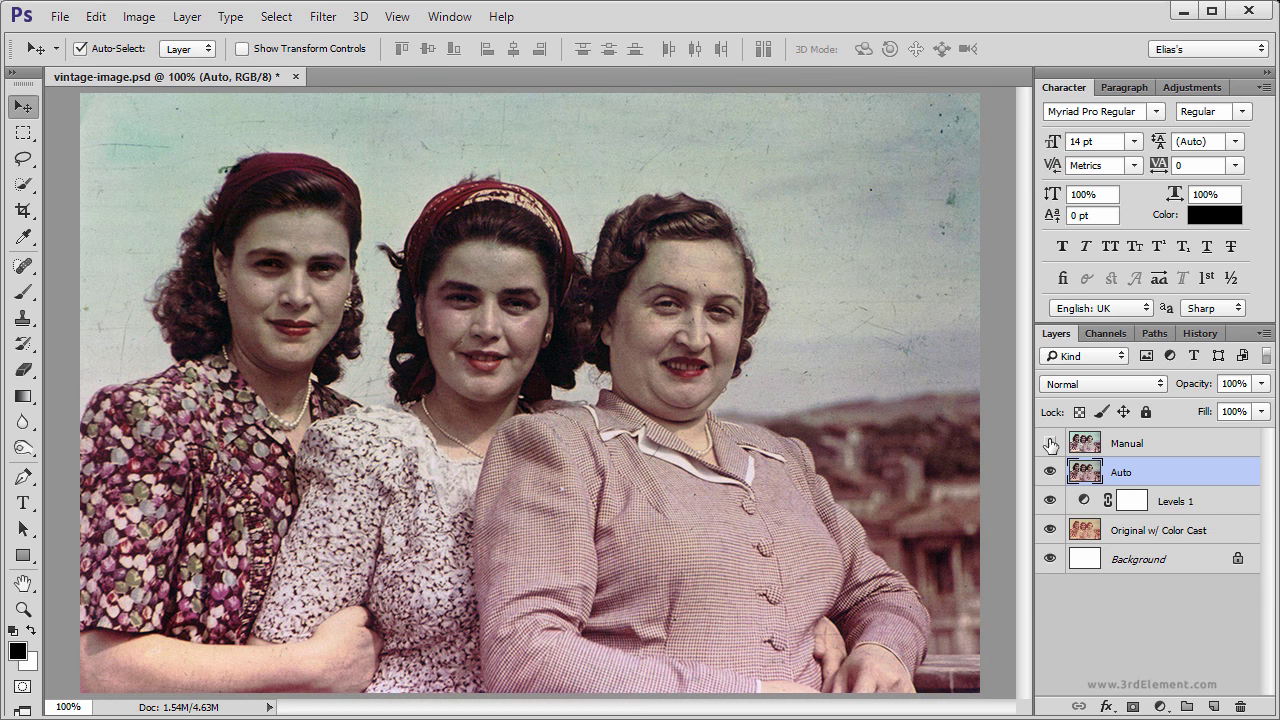
{"action": "left_click", "coordinate": [1050, 445]}
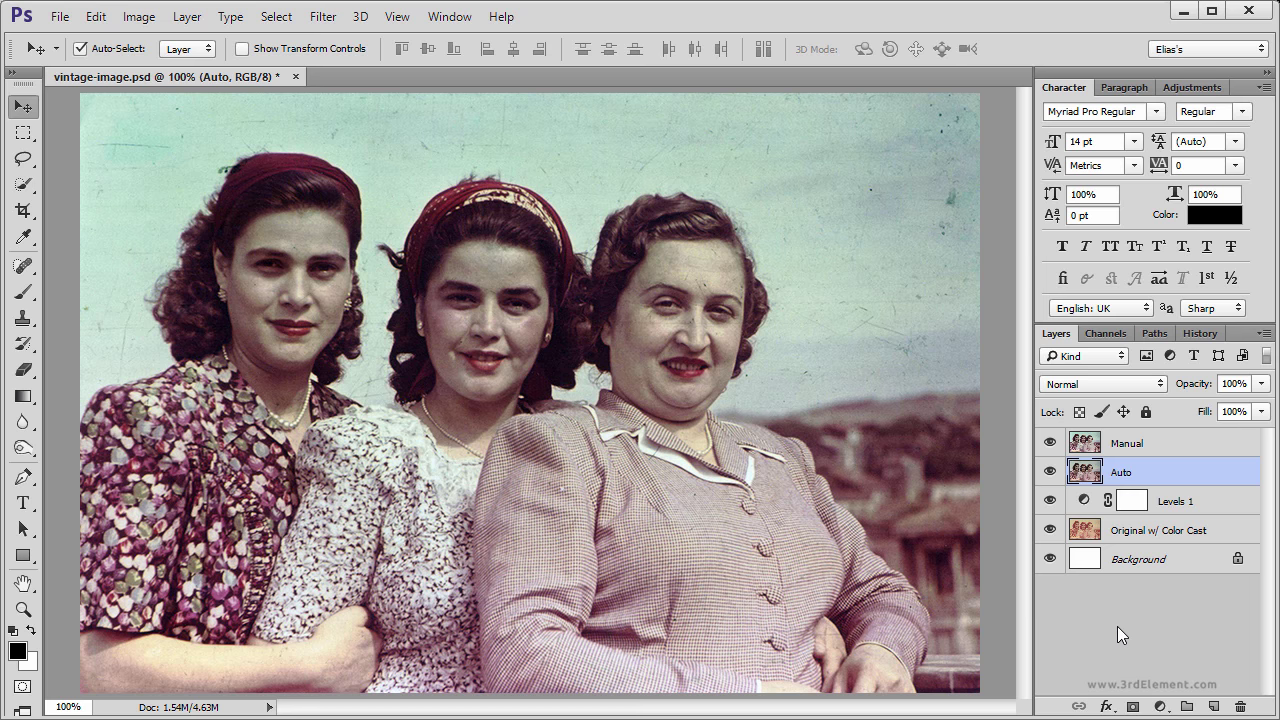
{"action": "left_click", "coordinate": [1049, 442]}
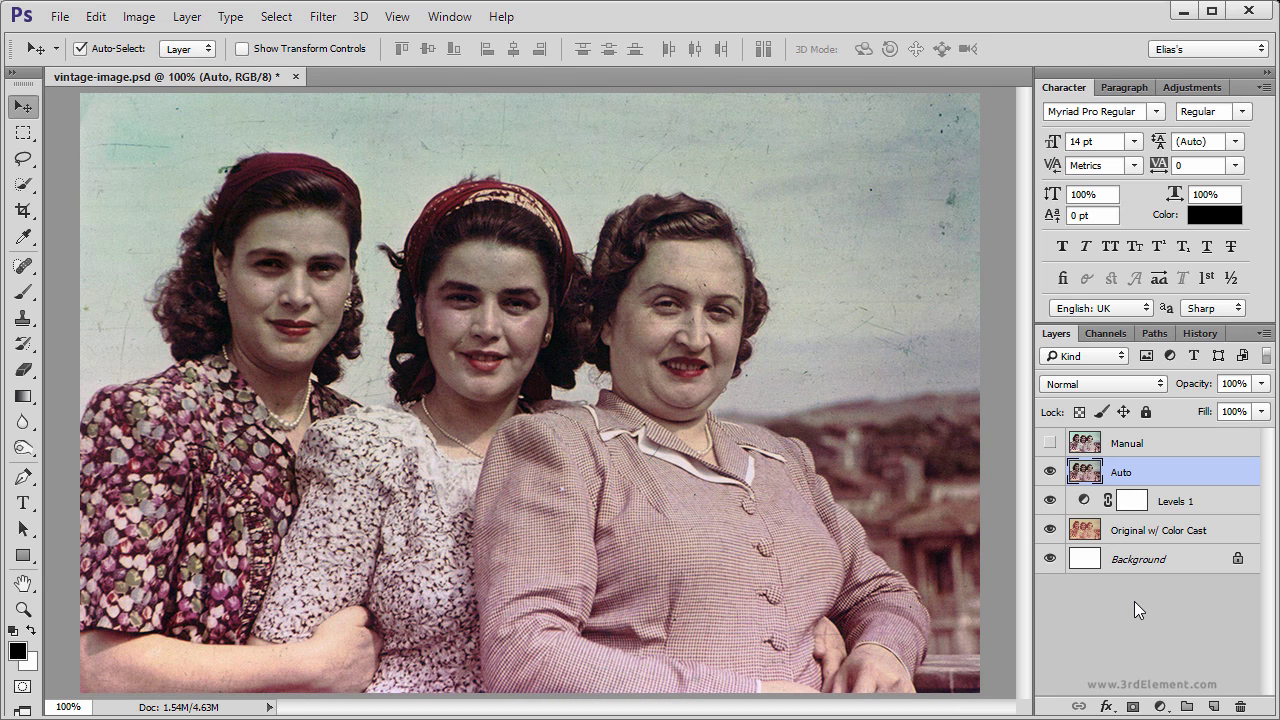